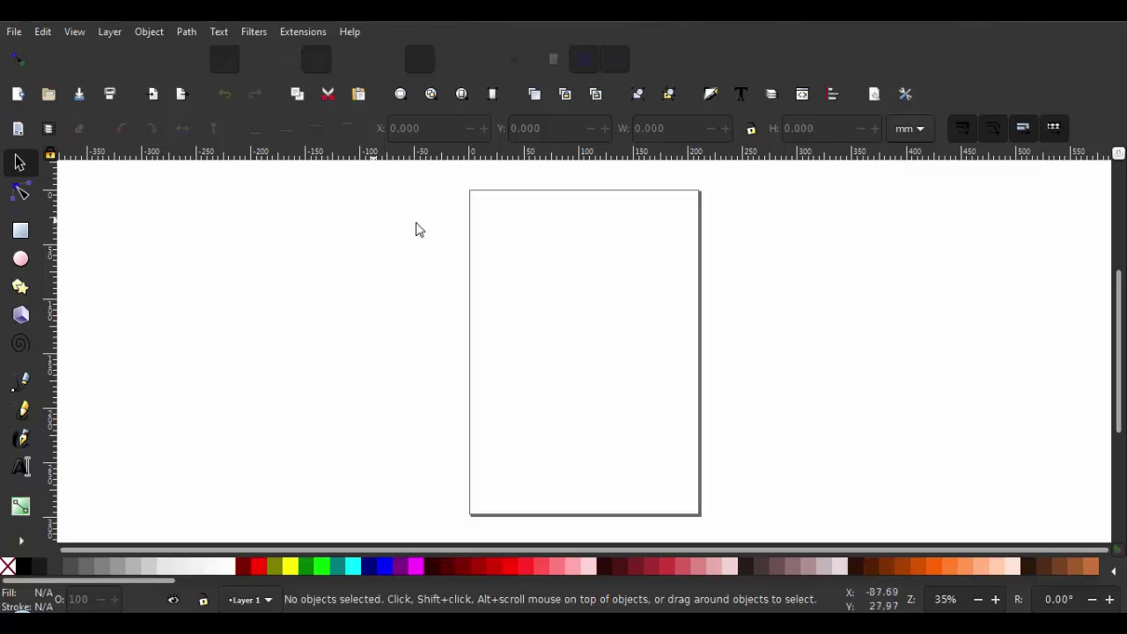
# Import the transparent bulldog logo PNG onto the page as an embedded image.
pyautogui.moveTo(107, 621)
pyautogui.click(106, 541)
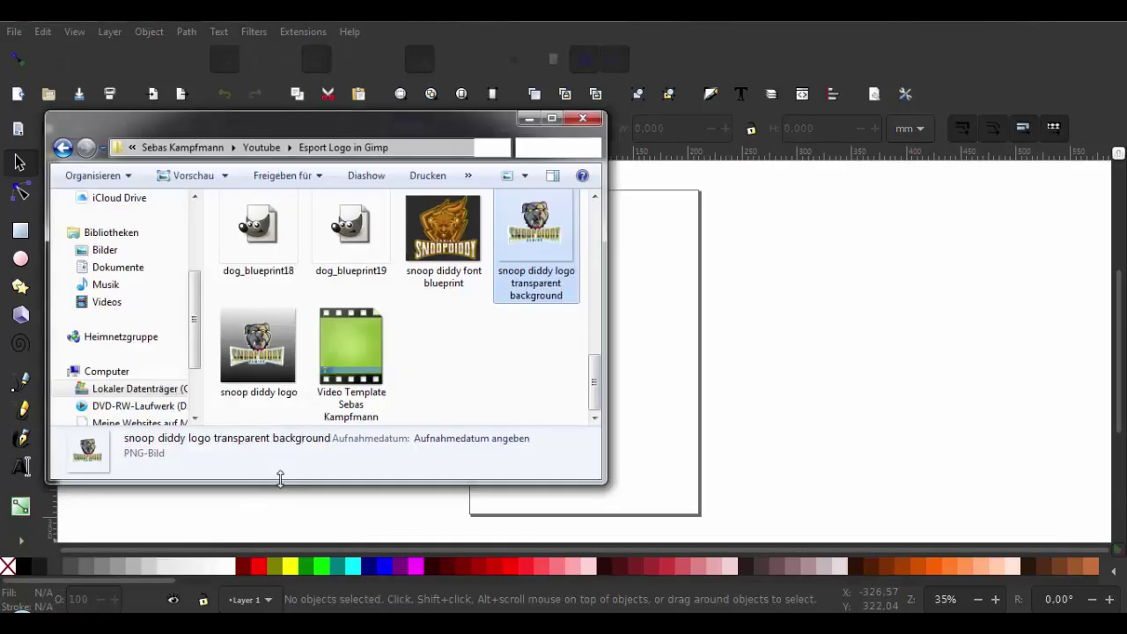
pyautogui.moveTo(535, 230); pyautogui.dragTo(643, 275)
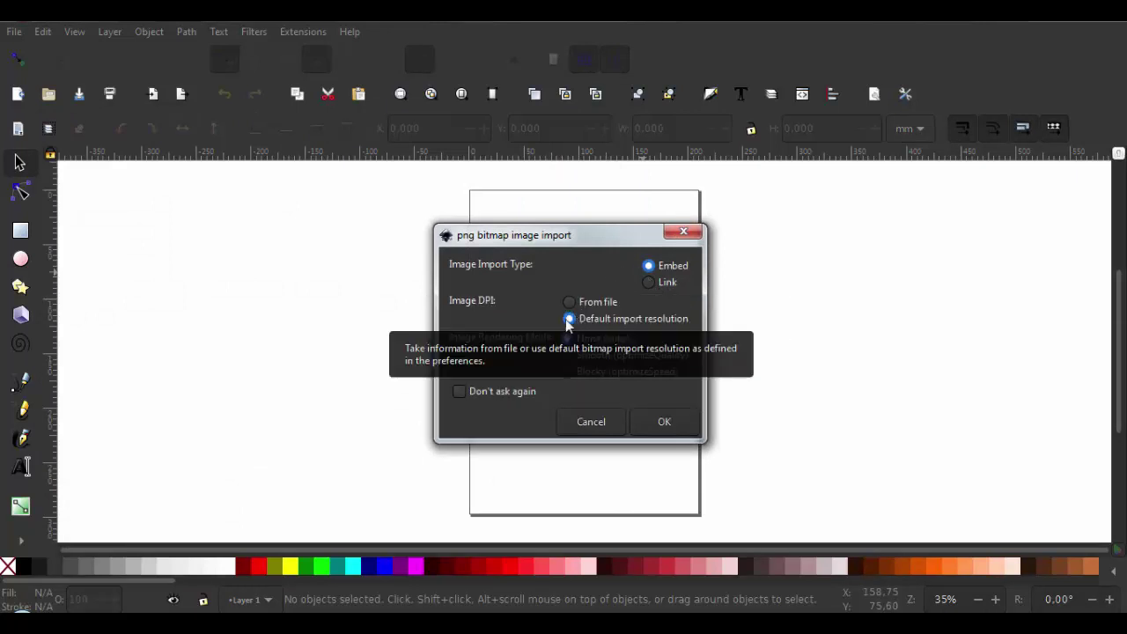
pyautogui.click(656, 426)
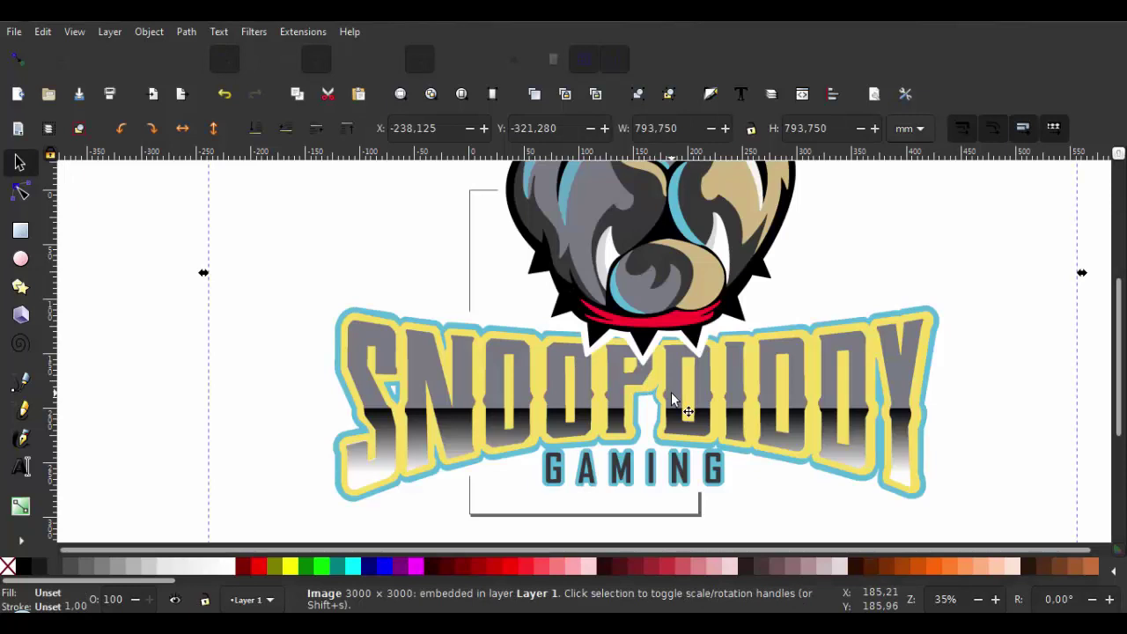
# Zoom out to see the whole 3000 × 3000 logo and select it.
pyautogui.click(697, 263)
pyautogui.press('-')
pyautogui.press('-')
pyautogui.press('-')
pyautogui.press('-')
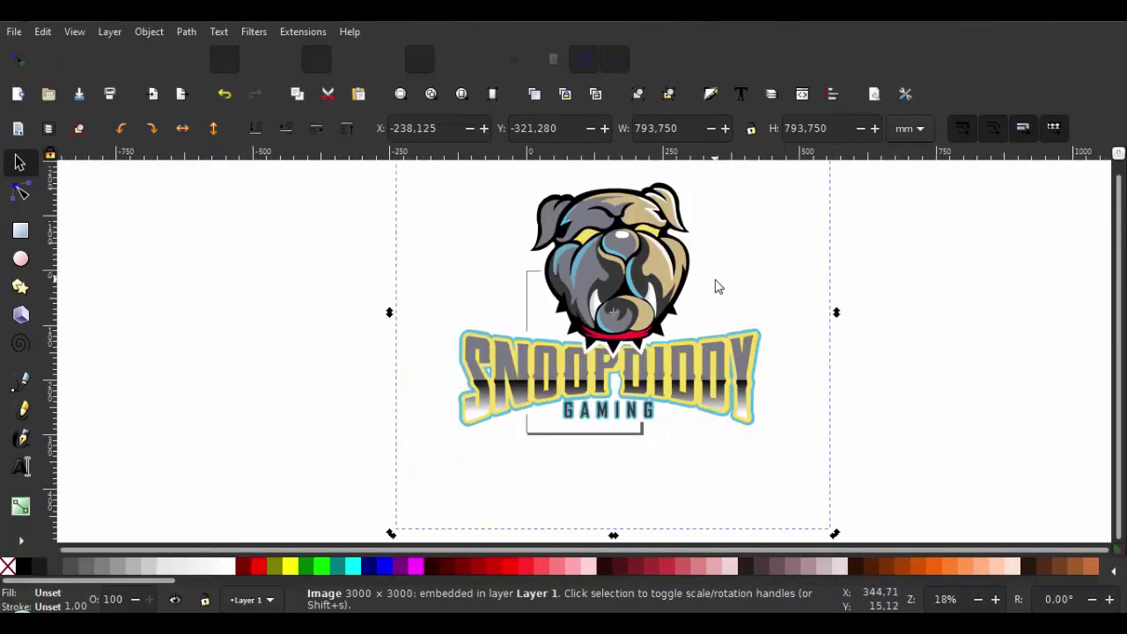
pyautogui.click(777, 292)
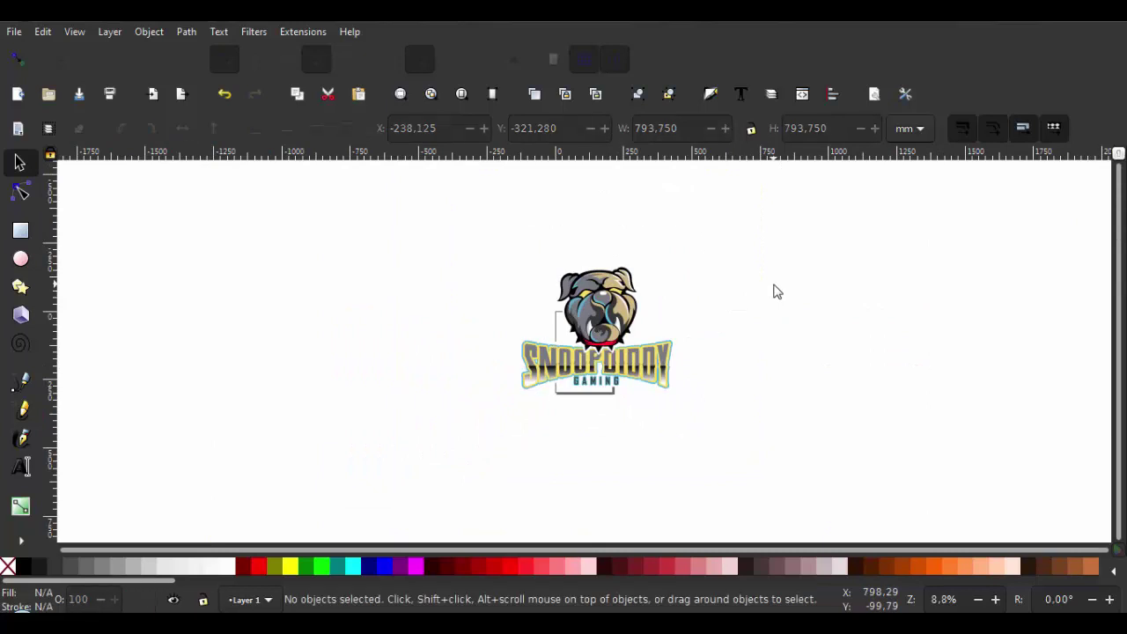
pyautogui.click(619, 301)
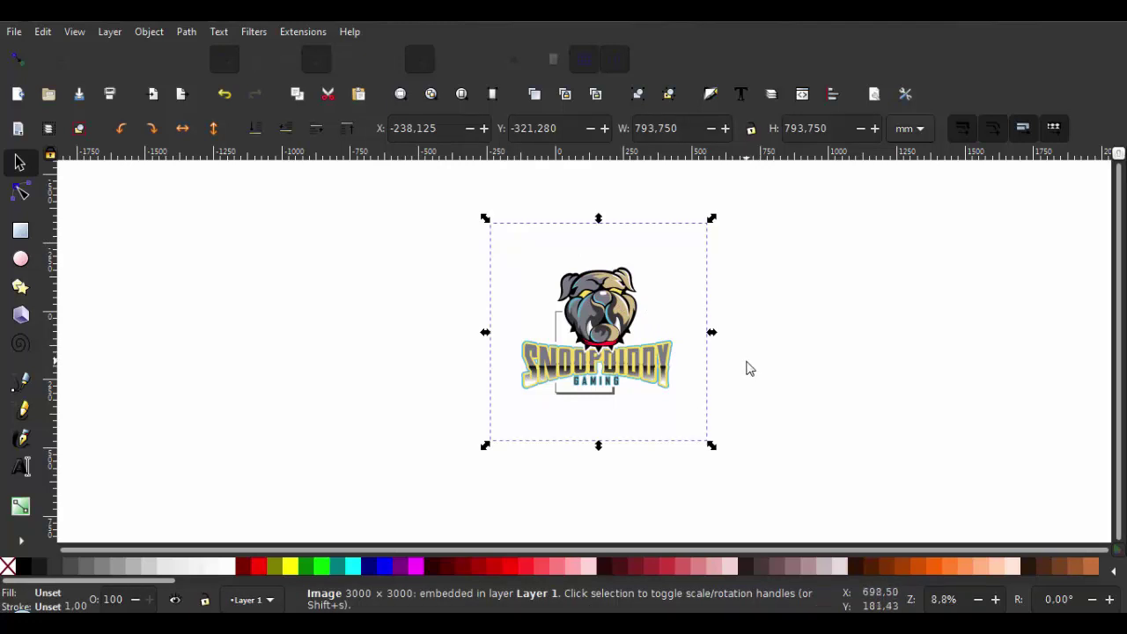
# Use Document Properties' resize-to-drawing option to make the page a 793.75 mm square around the logo.
pyautogui.click(15, 32)
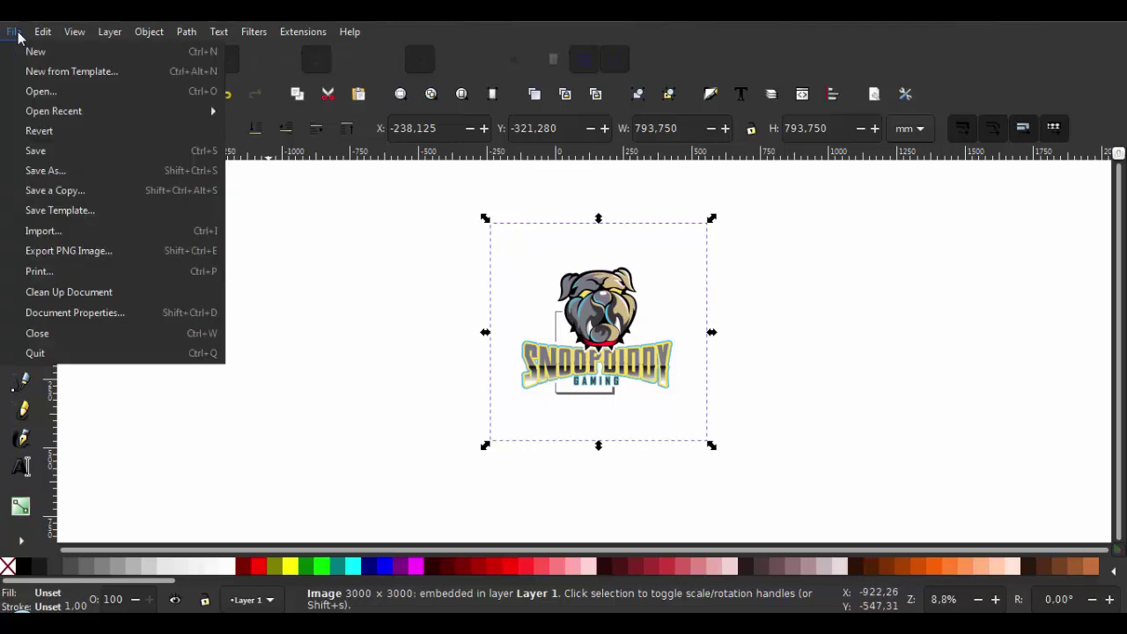
pyautogui.click(78, 316)
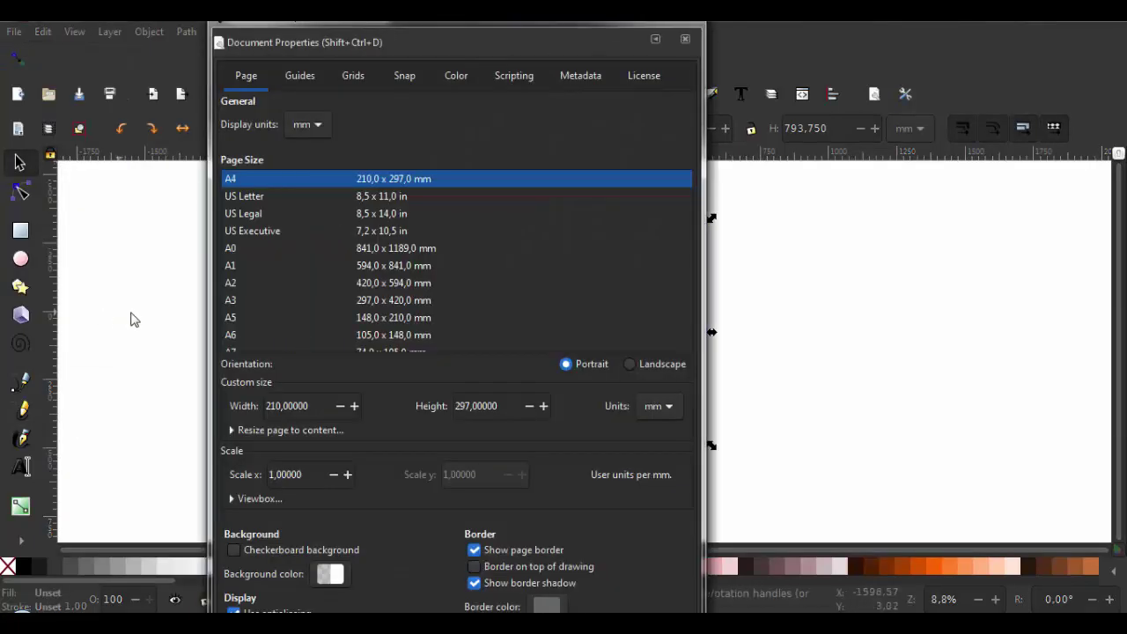
pyautogui.click(304, 431)
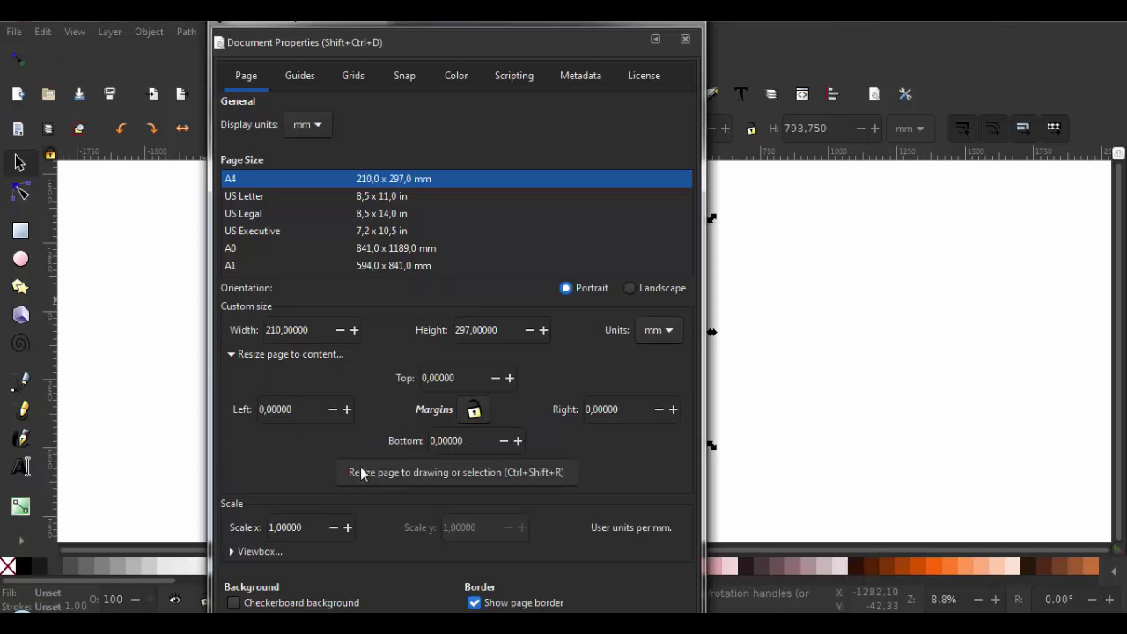
pyautogui.click(470, 471)
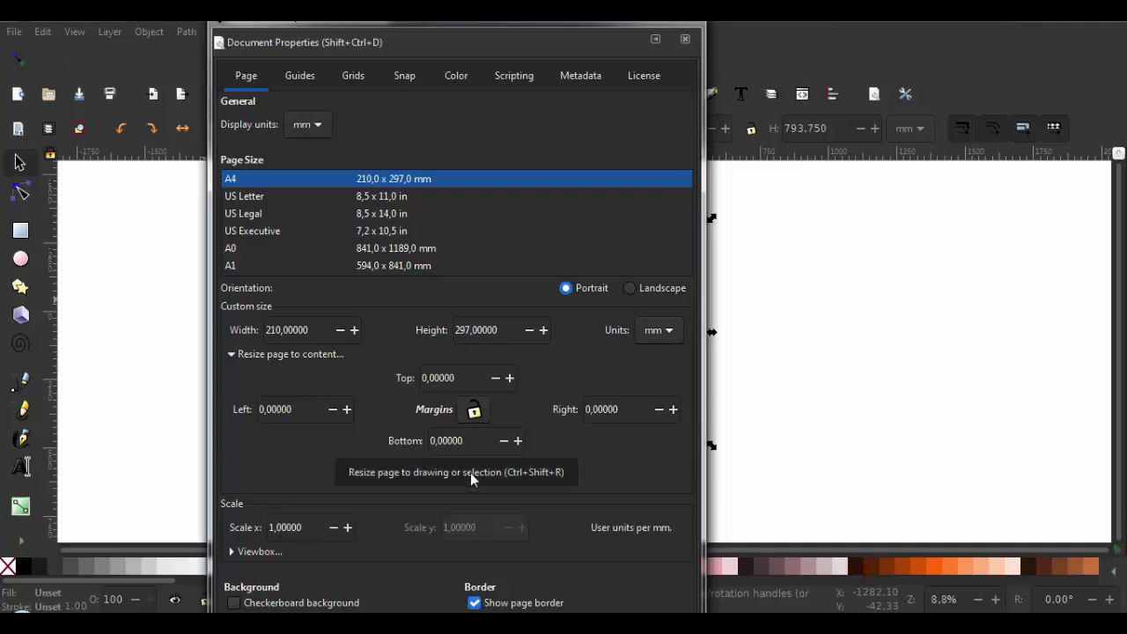
pyautogui.click(689, 23)
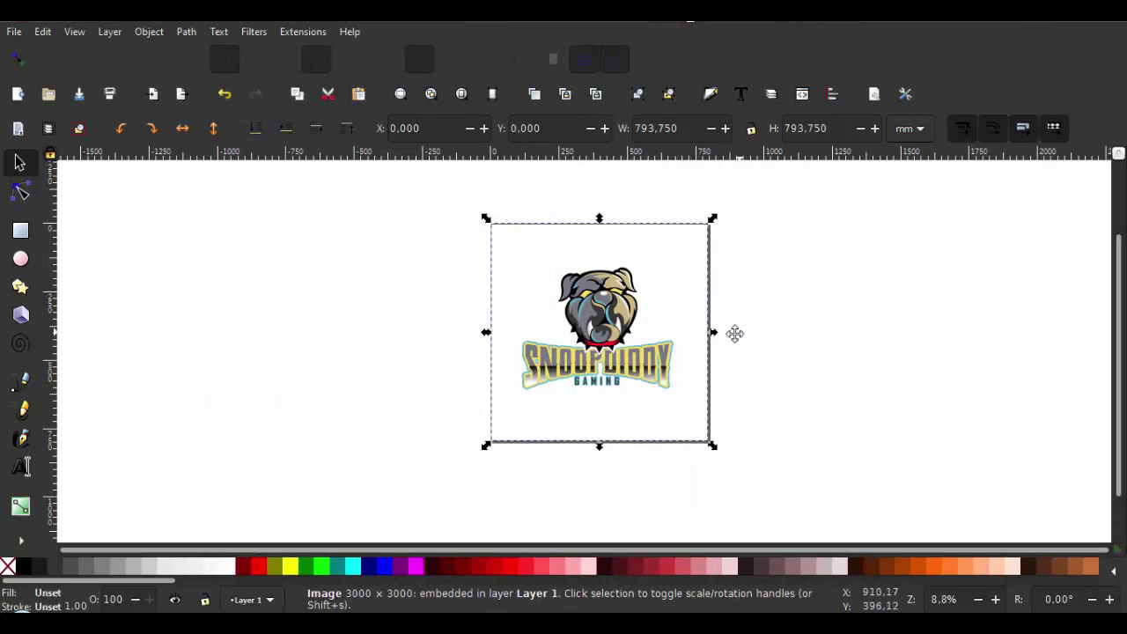
pyautogui.press('5')
pyautogui.press('+')
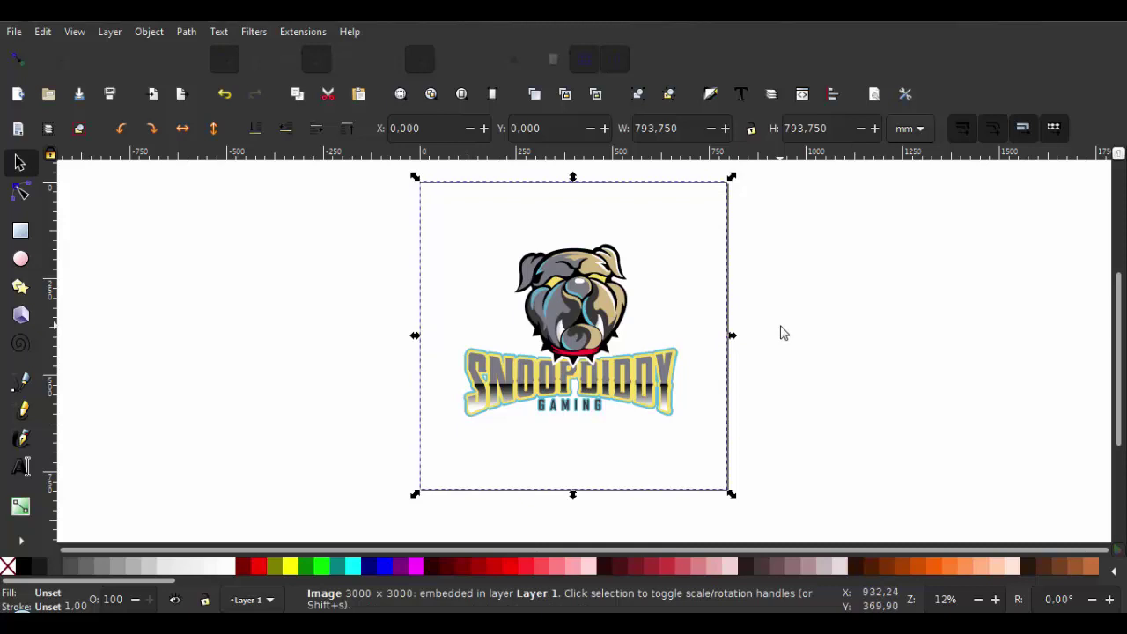
# Select the logo, open Trace Bitmap and switch it to Multiple scans (brightness steps, 8 scans).
pyautogui.click(833, 300)
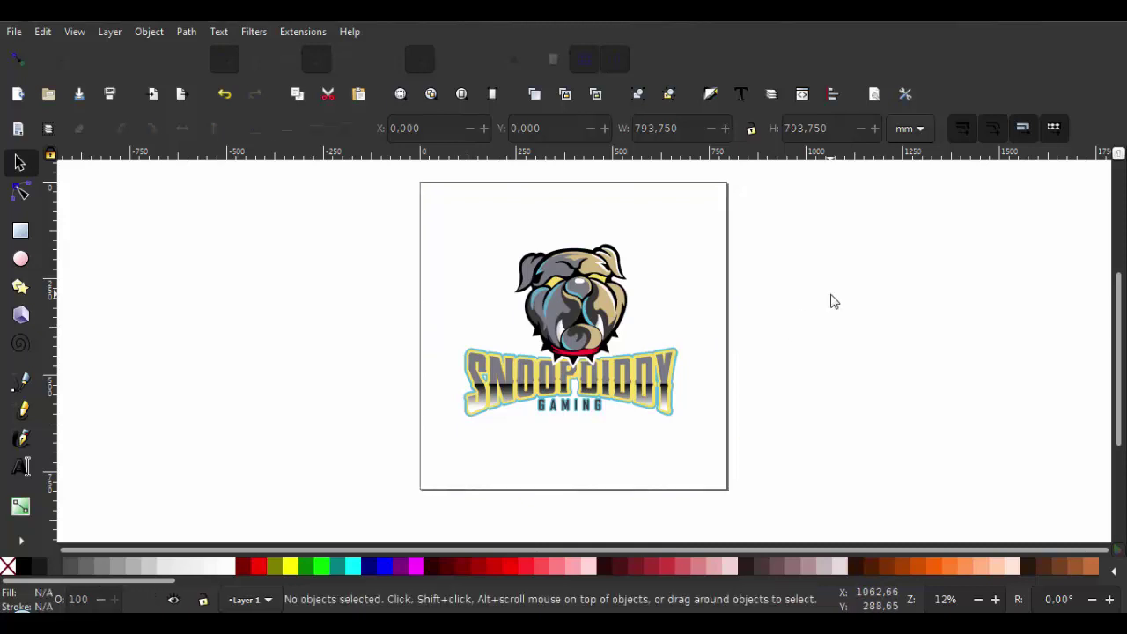
pyautogui.click(574, 313)
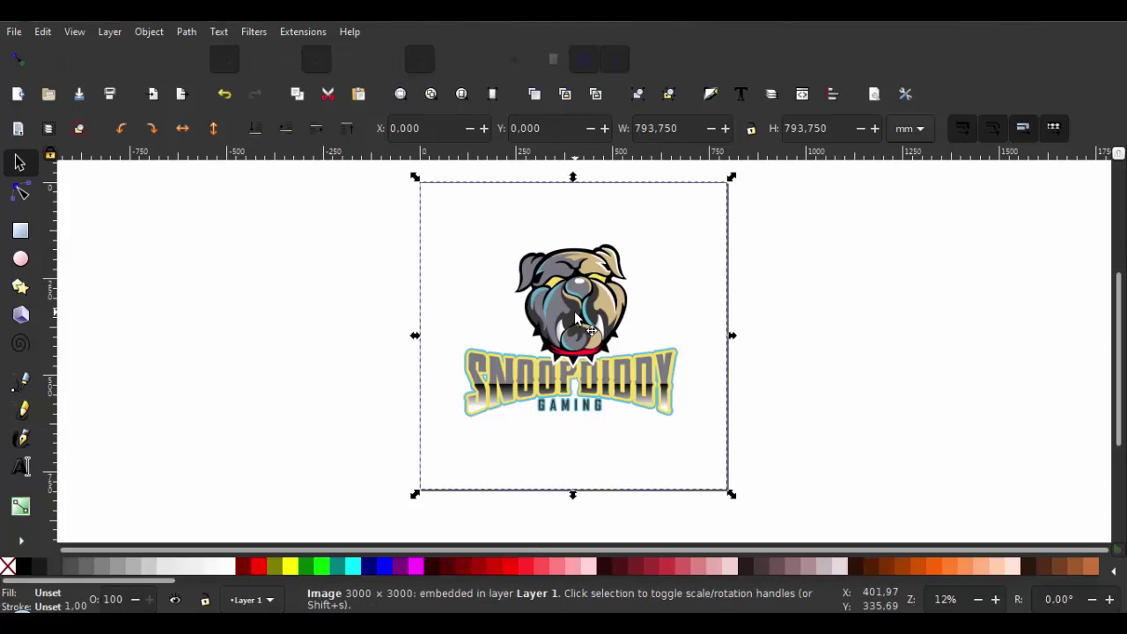
pyautogui.click(186, 32)
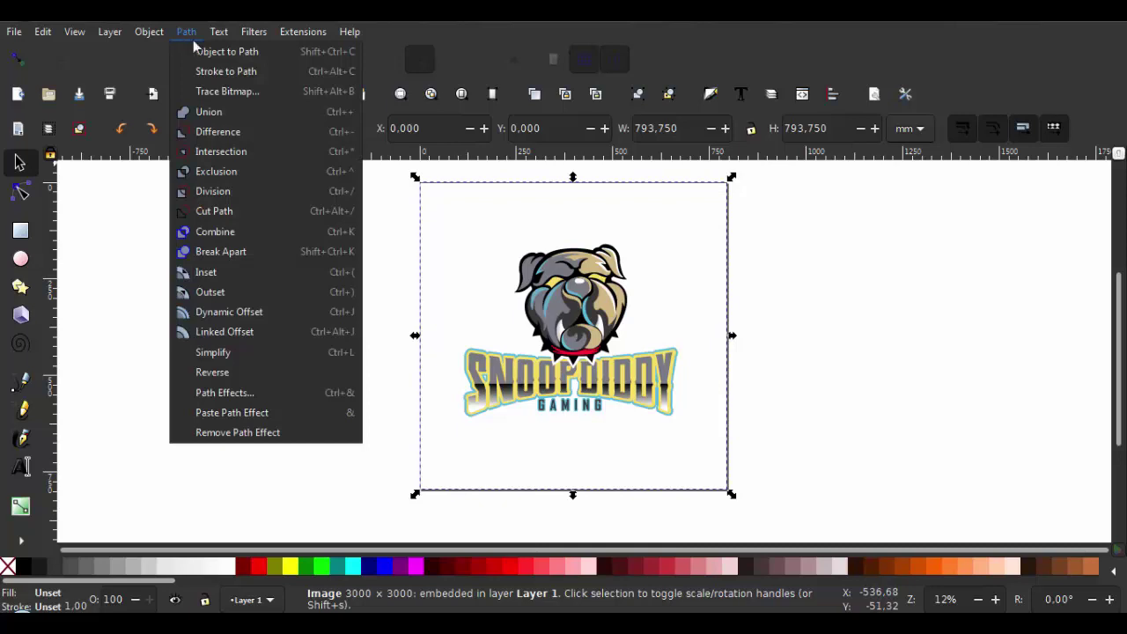
pyautogui.click(222, 91)
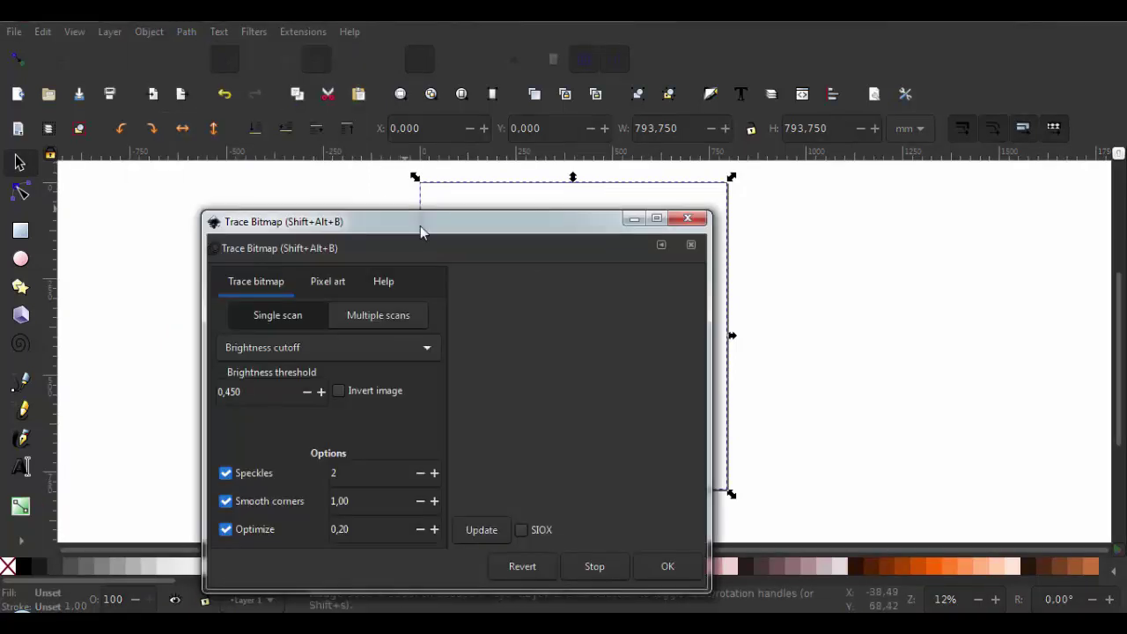
pyautogui.moveTo(421, 231)
pyautogui.mouseDown()
pyautogui.moveTo(374, 144)
pyautogui.moveTo(255, 51)
pyautogui.mouseUp()
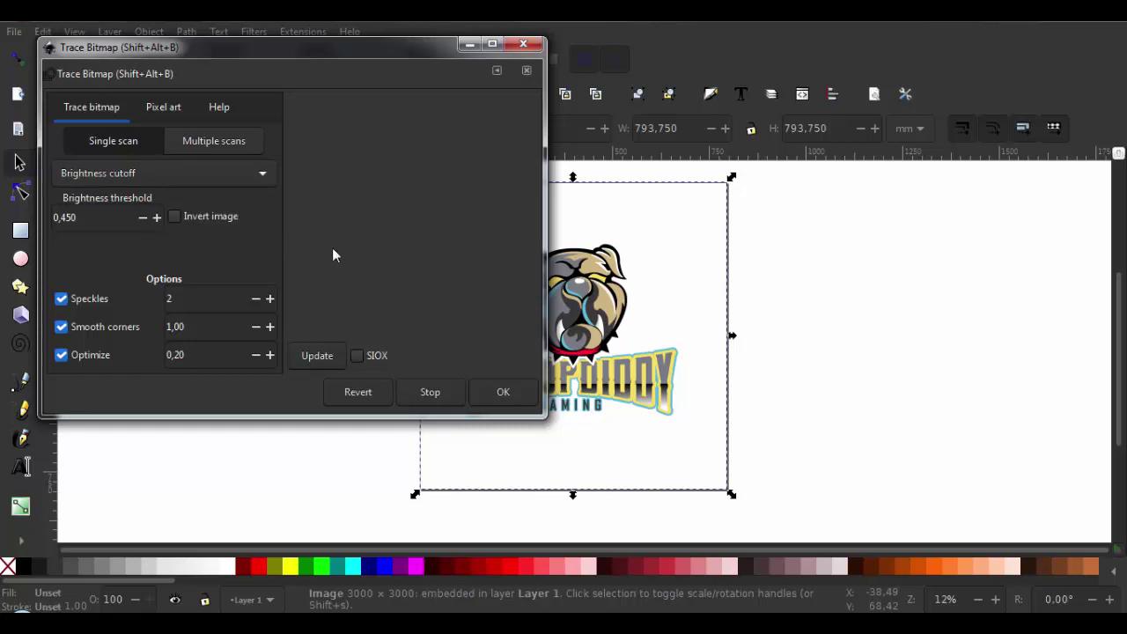
pyautogui.click(197, 145)
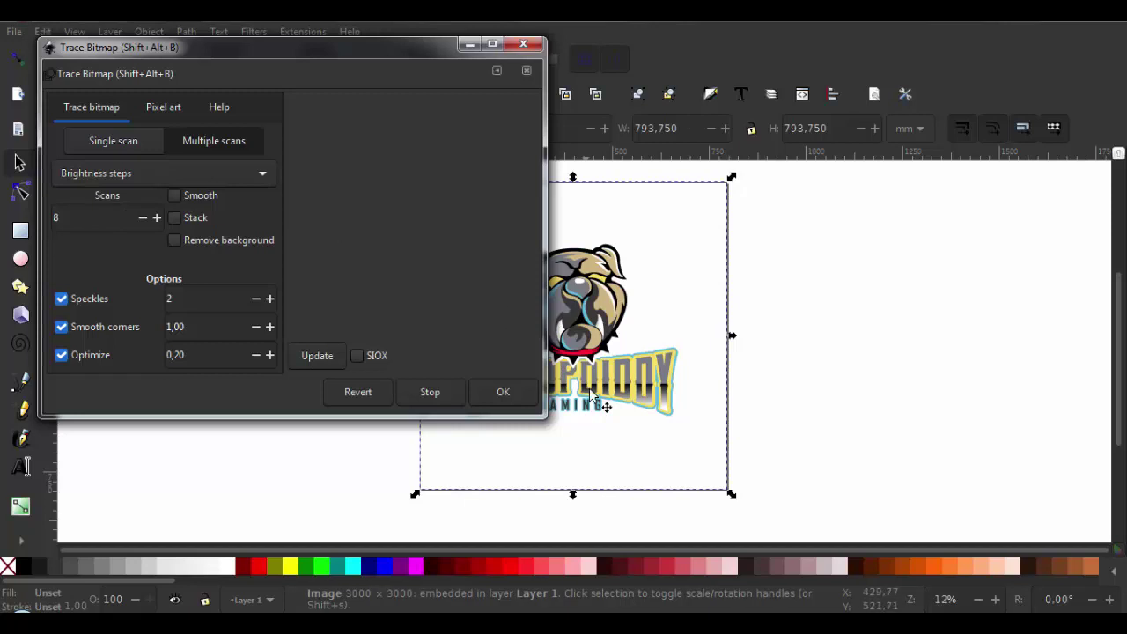
pyautogui.hscroll(-1, 738, 407)
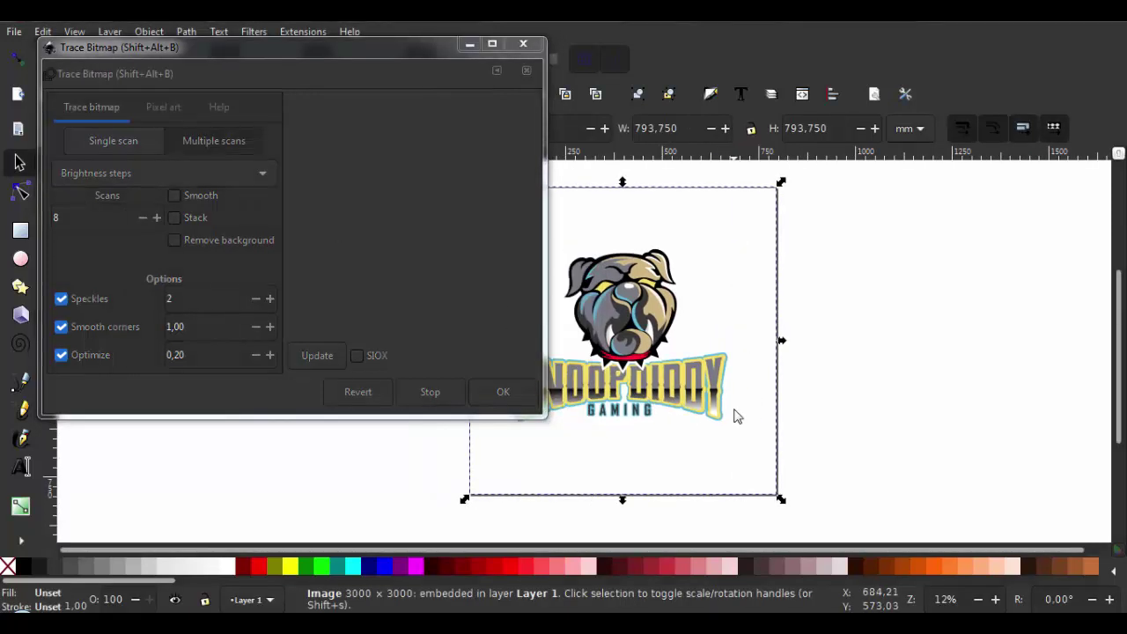
pyautogui.press('+')
pyautogui.press('+')
pyautogui.press('+')
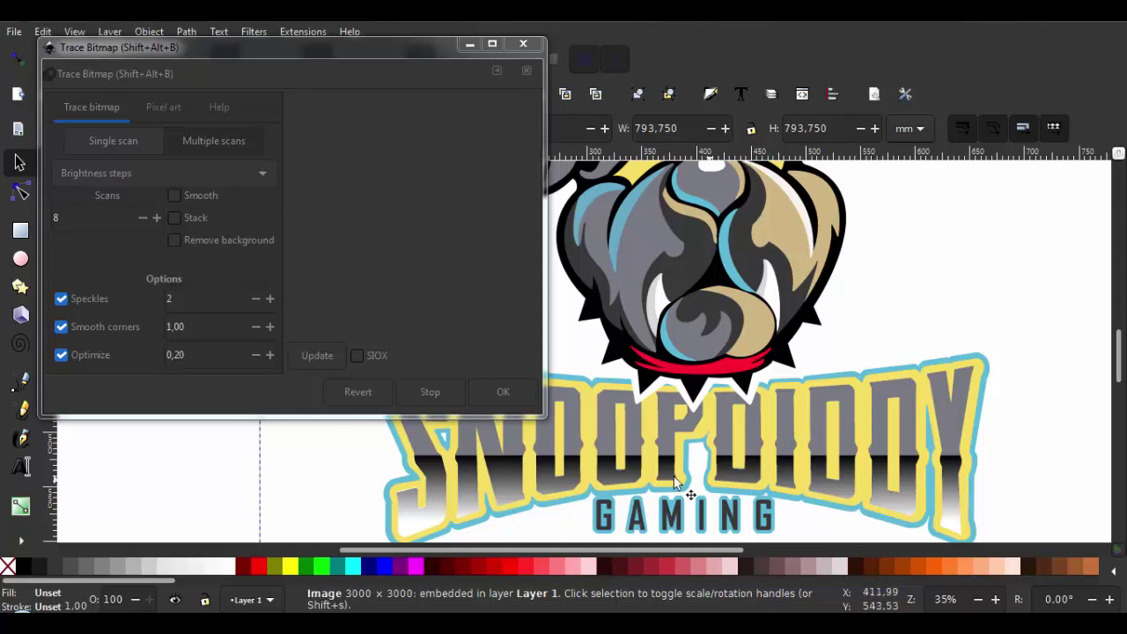
pyautogui.scroll(-1, 666, 440)
pyautogui.hscroll(1, 666, 441)
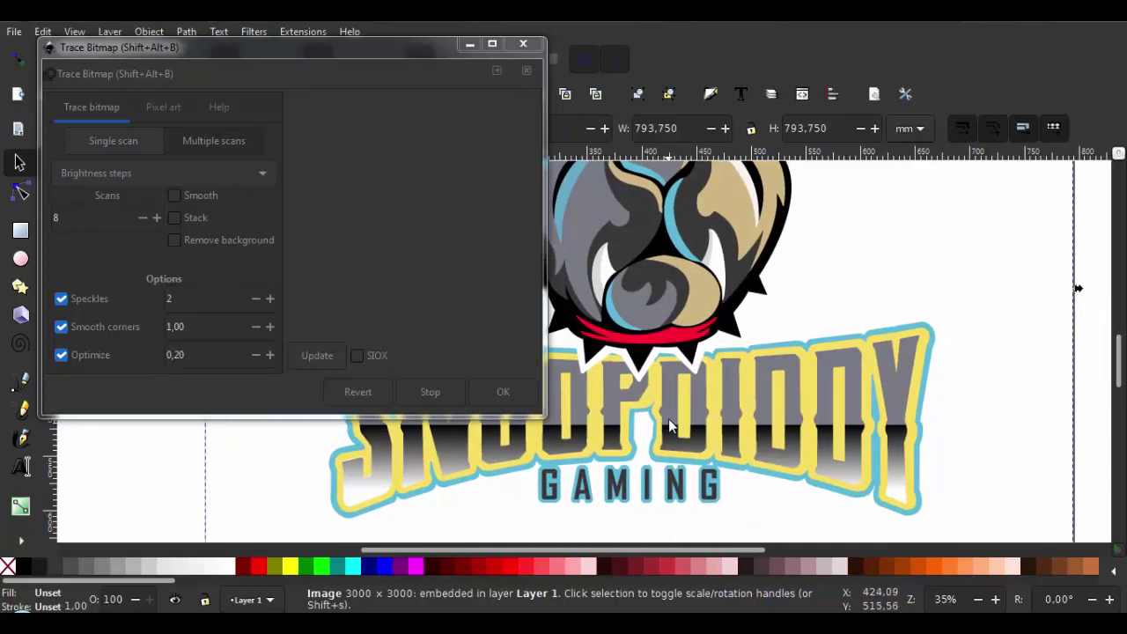
pyautogui.press('#')
pyautogui.scroll(-2, 678, 407)
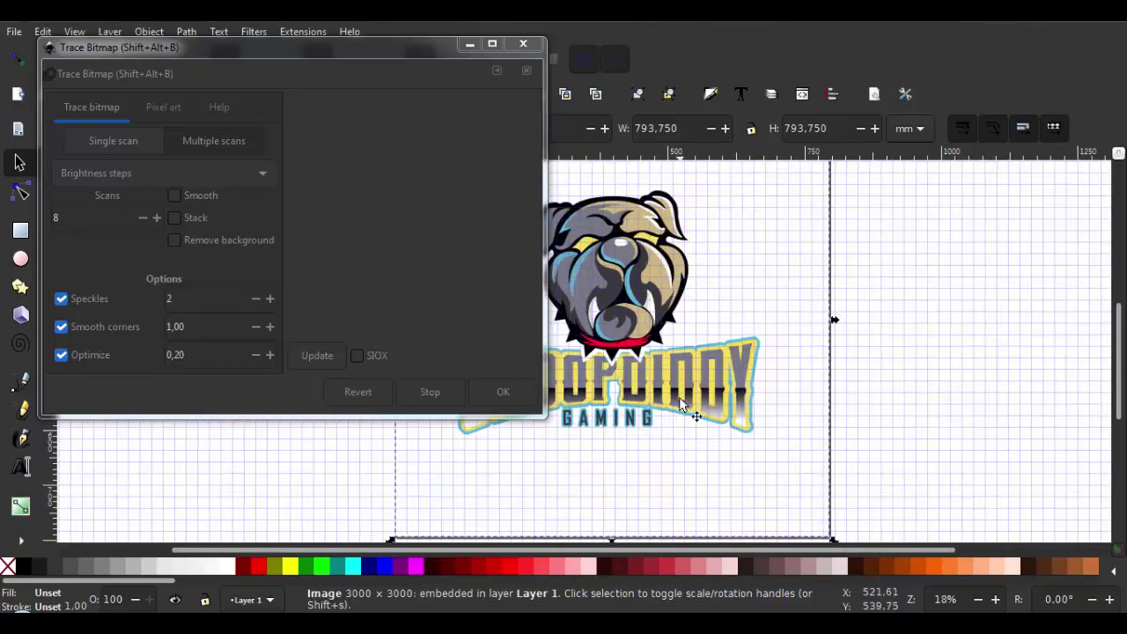
pyautogui.press('#')
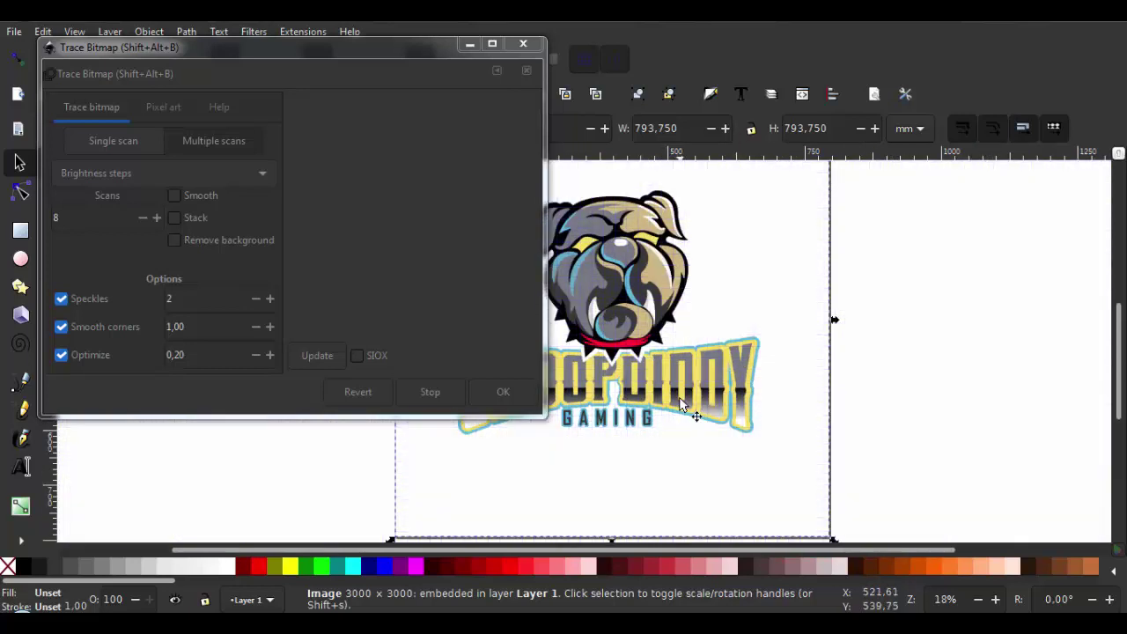
pyautogui.hscroll(-1, 740, 376)
pyautogui.scroll(-1, 739, 376)
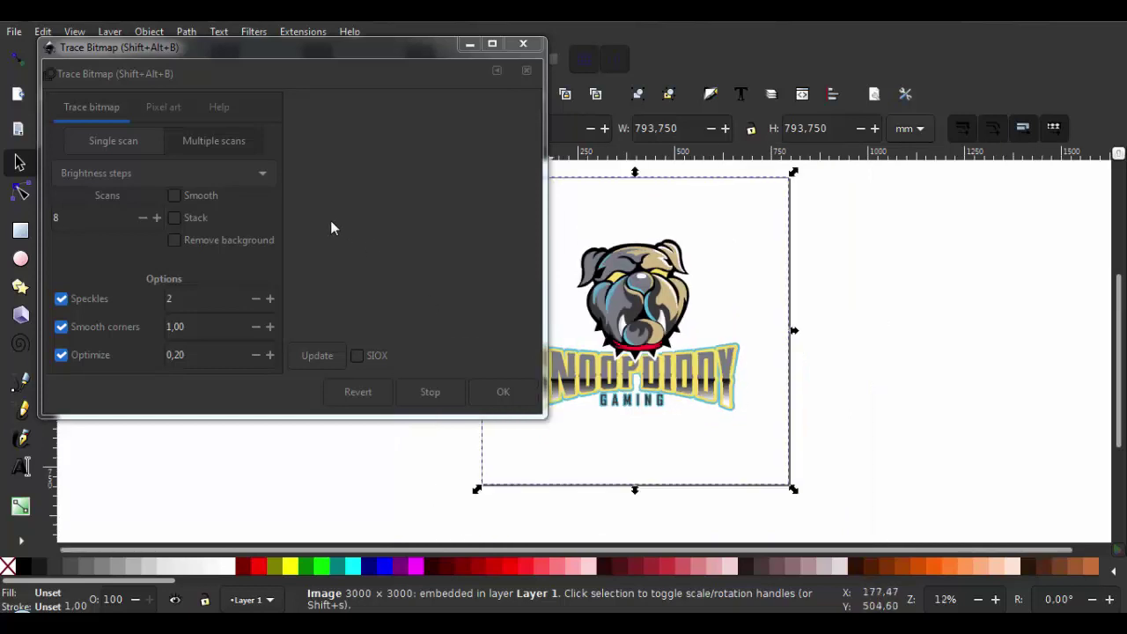
# Turn on smoothing and stacked scans for the 8-scan trace and preview it.
pyautogui.click(174, 199)
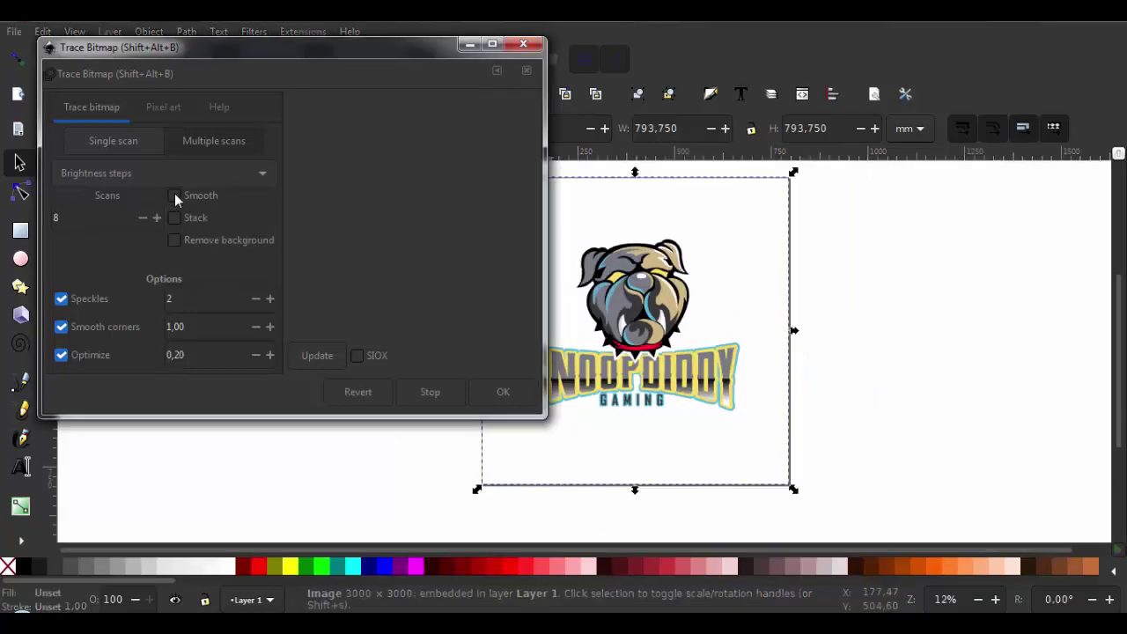
pyautogui.click(174, 197)
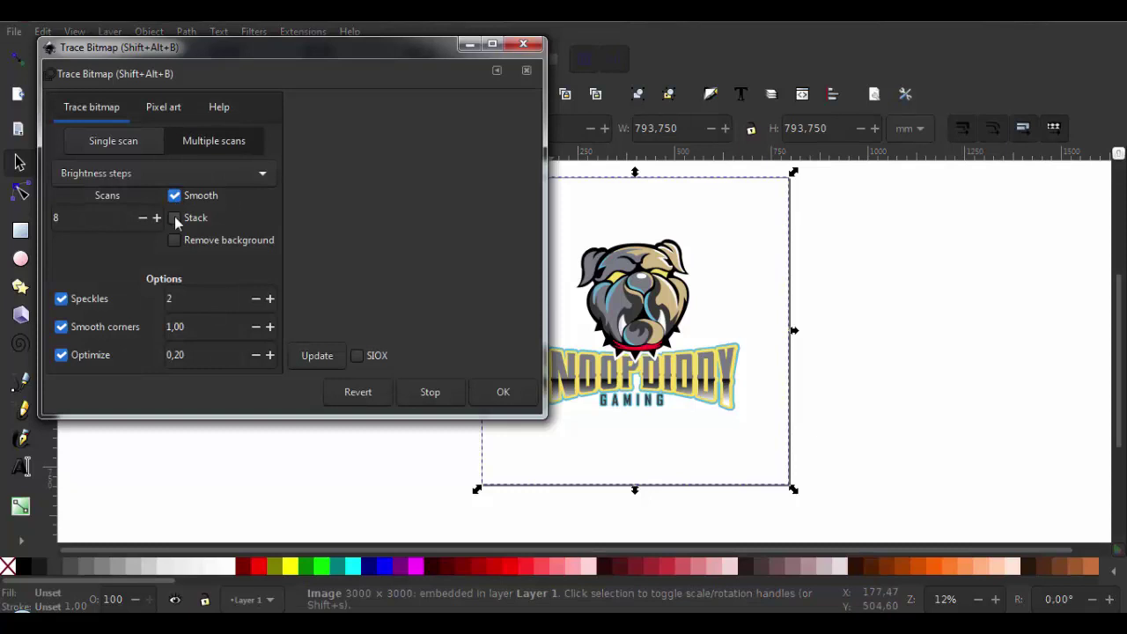
pyautogui.click(175, 219)
pyautogui.click(317, 358)
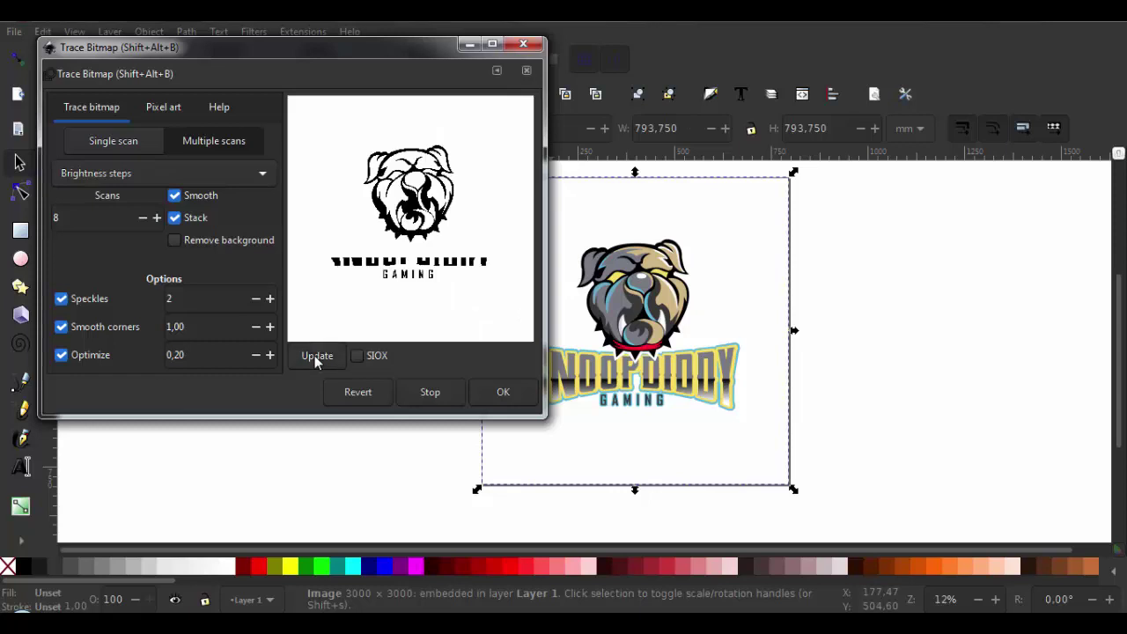
# Switch the trace mode to Colors, refresh the preview and run the trace.
pyautogui.click(260, 180)
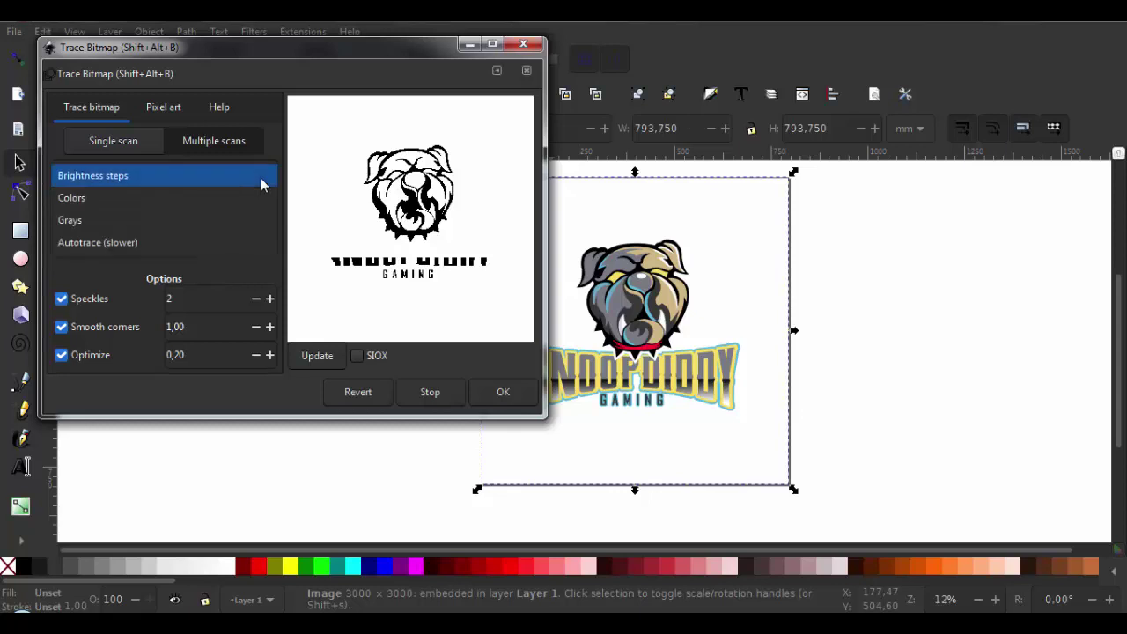
pyautogui.click(99, 199)
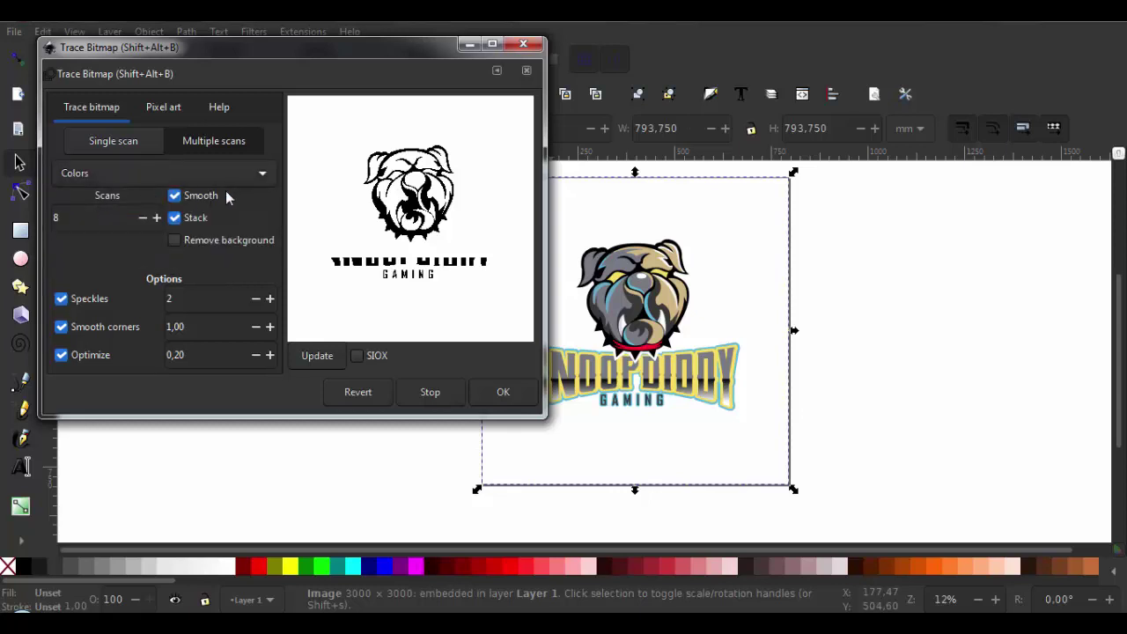
pyautogui.click(321, 362)
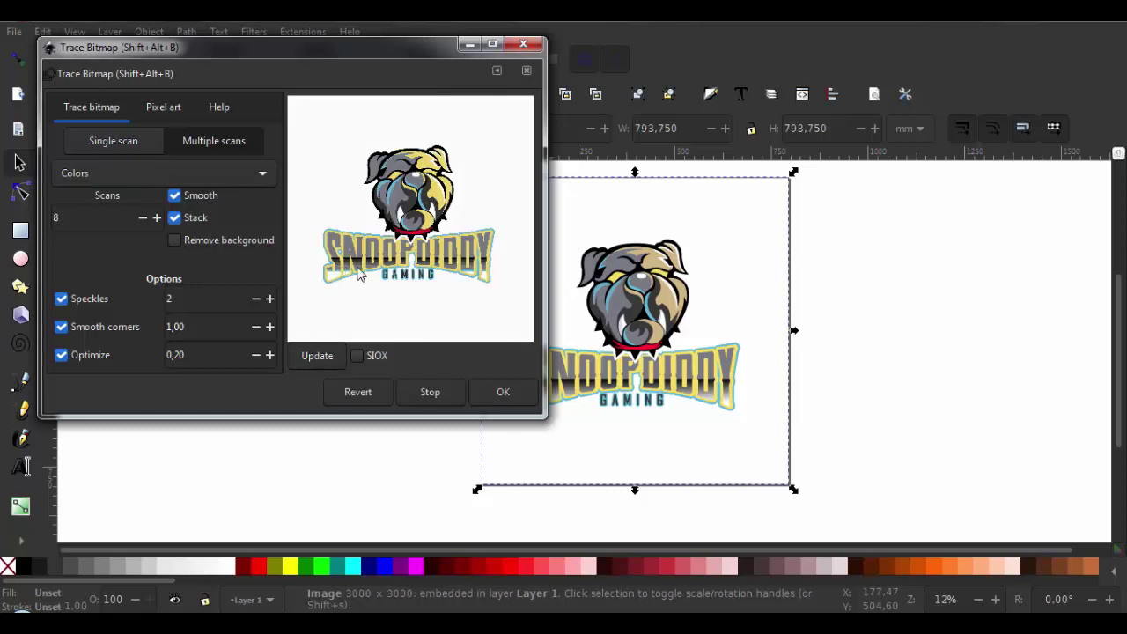
pyautogui.click(502, 396)
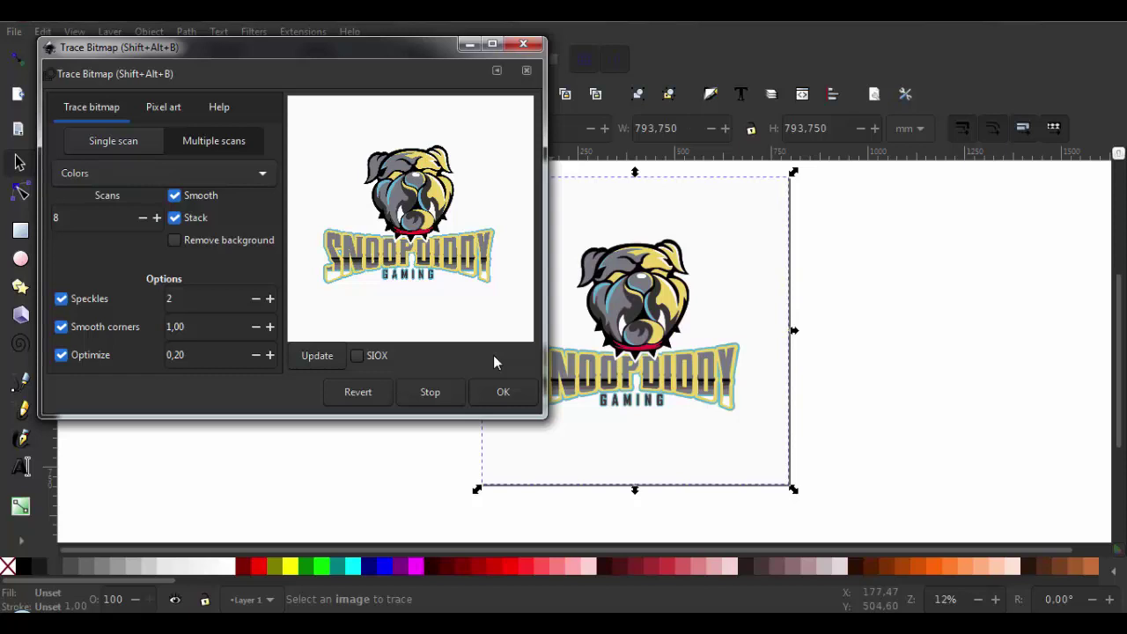
# Close Trace Bitmap and move the 8-object traced group left of the page beside the bitmap.
pyautogui.click(521, 45)
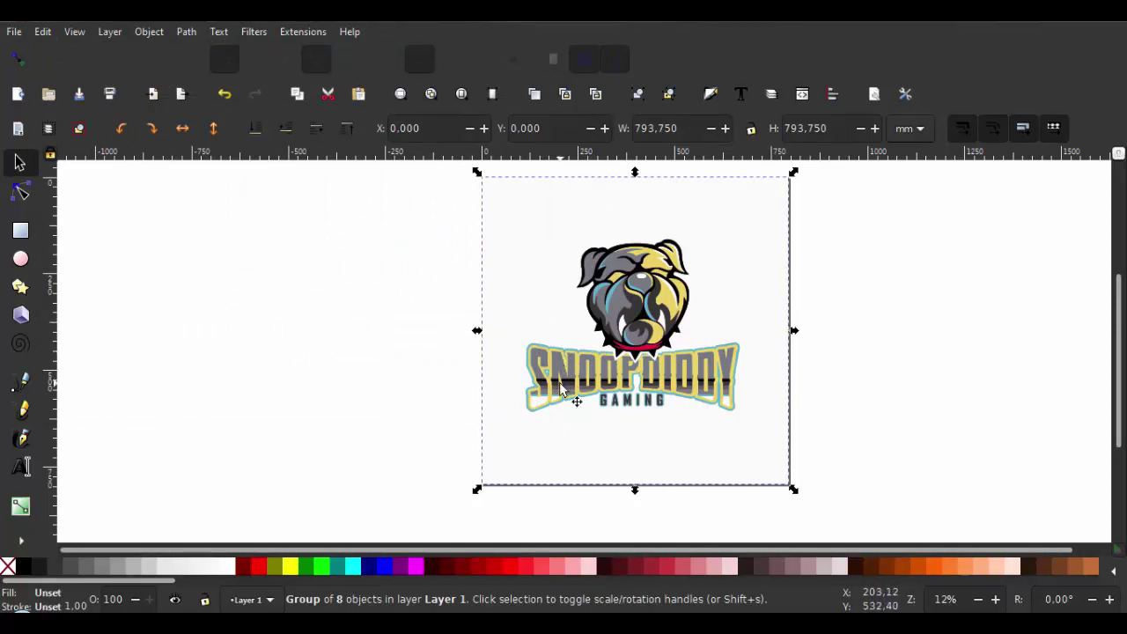
pyautogui.moveTo(610, 312); pyautogui.dragTo(314, 321)
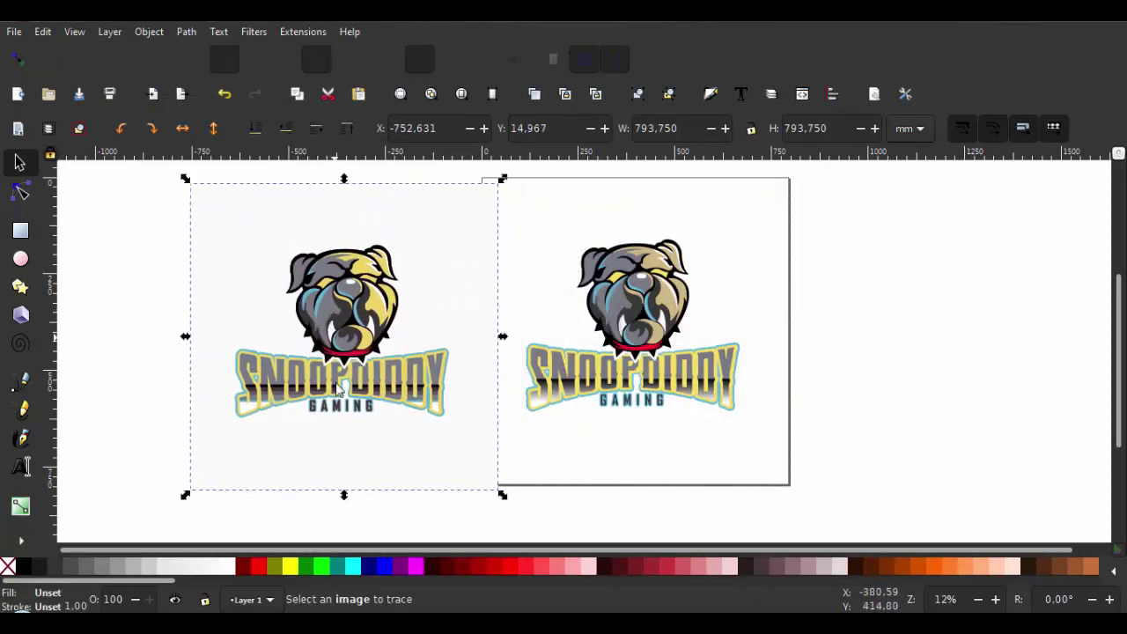
pyautogui.hscroll(-1, 493, 402)
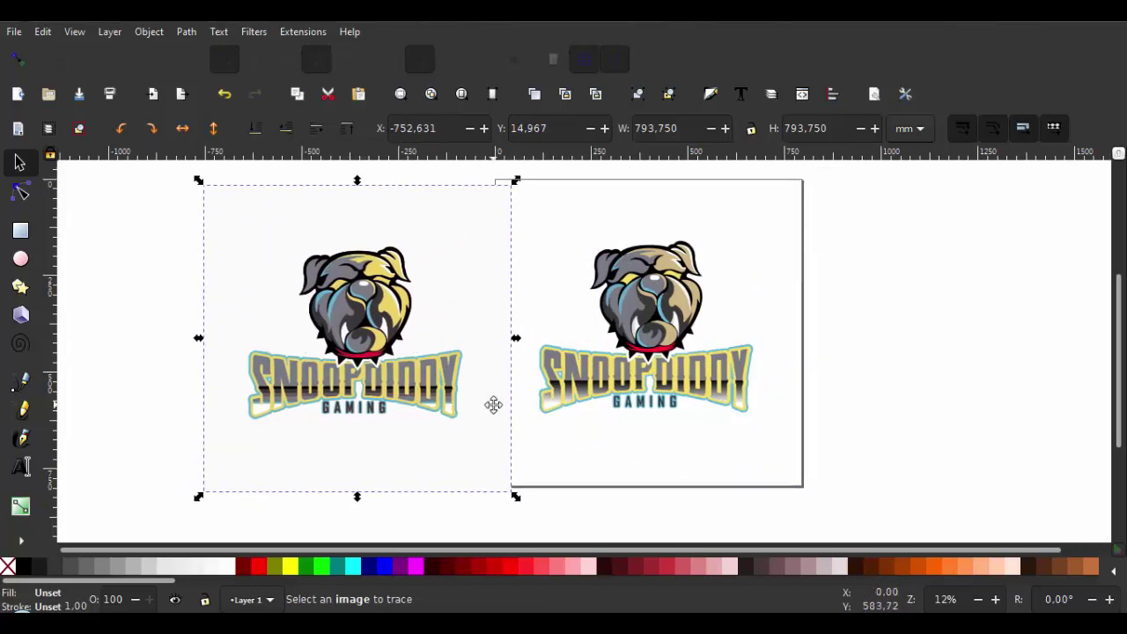
pyautogui.press('+')
pyautogui.press('+')
pyautogui.moveTo(468, 363); pyautogui.dragTo(556, 373)
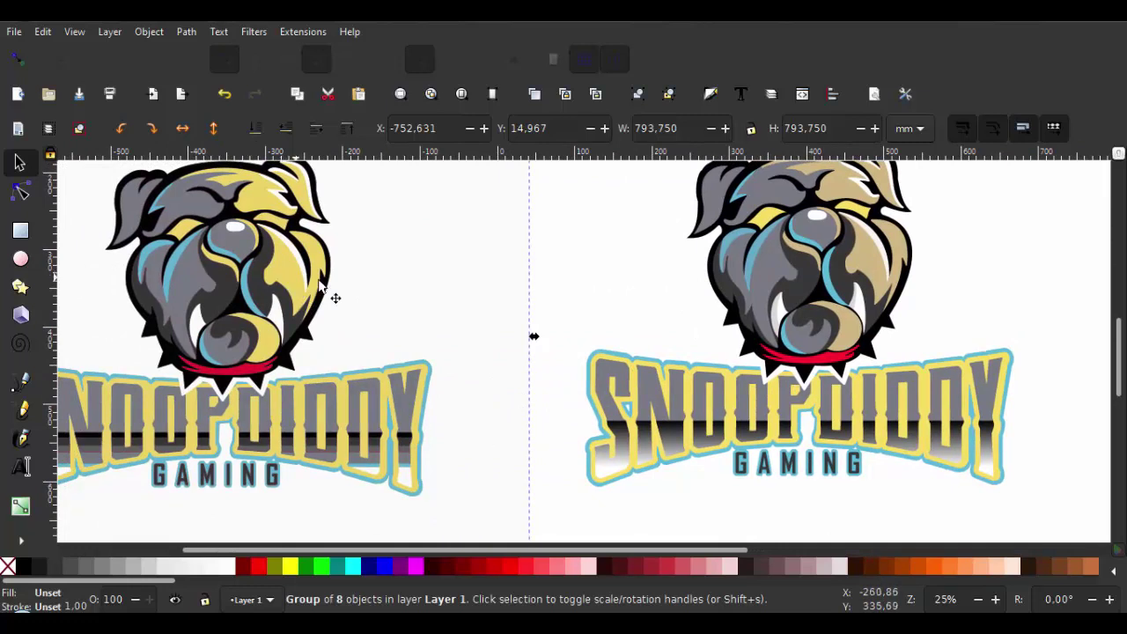
pyautogui.moveTo(334, 297); pyautogui.dragTo(384, 298)
pyautogui.moveTo(453, 291); pyautogui.dragTo(430, 283)
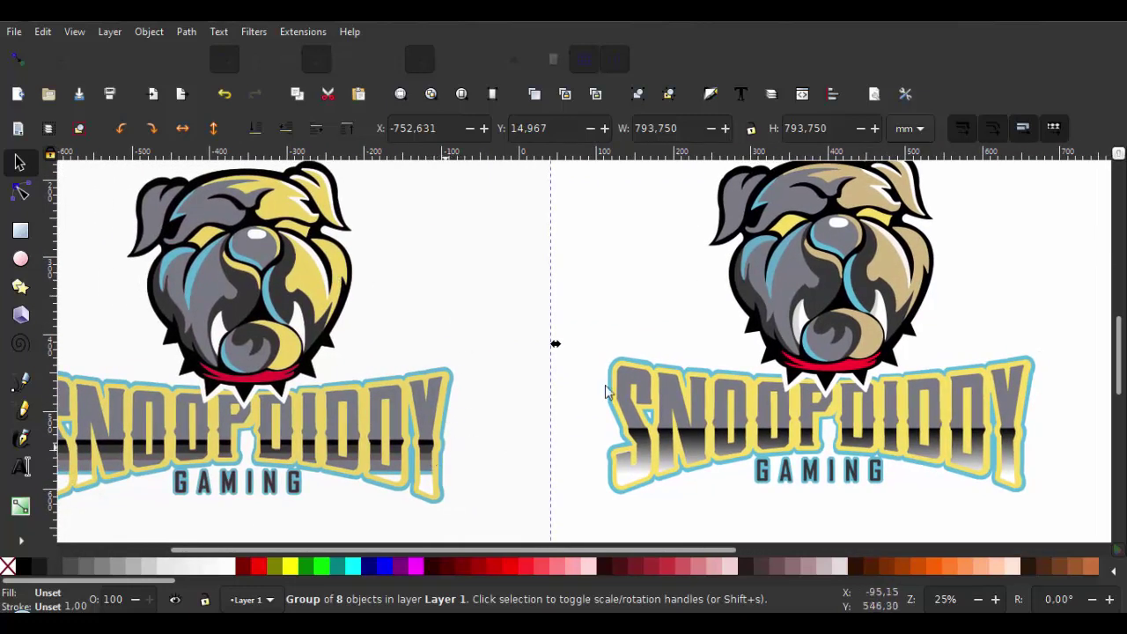
pyautogui.scroll(3, 718, 328)
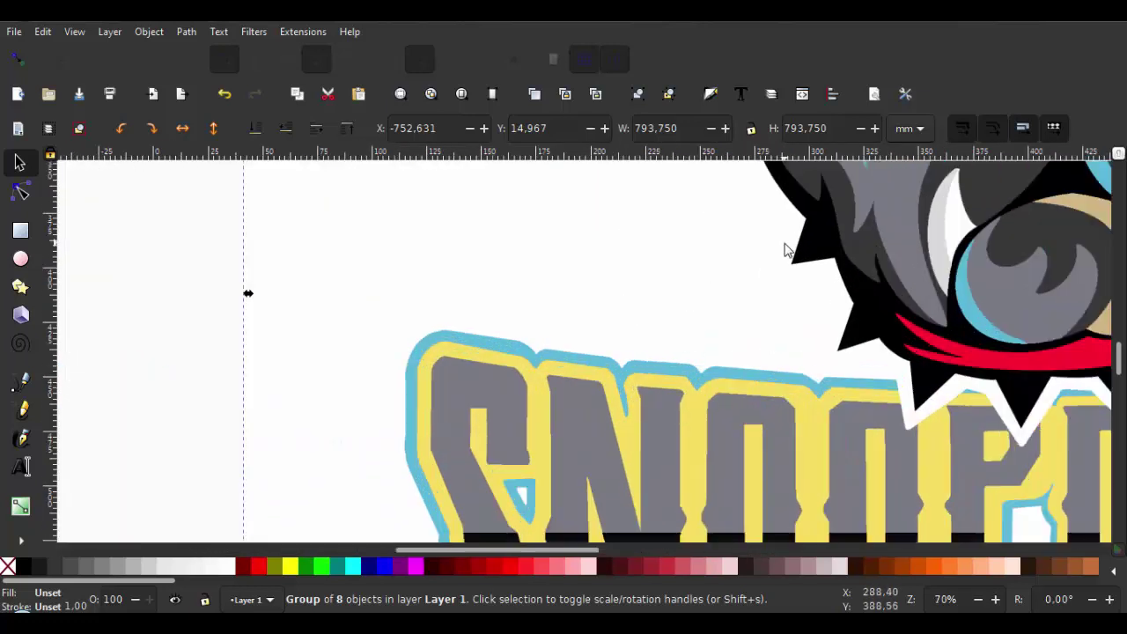
pyautogui.scroll(1, 553, 364)
pyautogui.hscroll(1, 695, 361)
pyautogui.scroll(2, 693, 338)
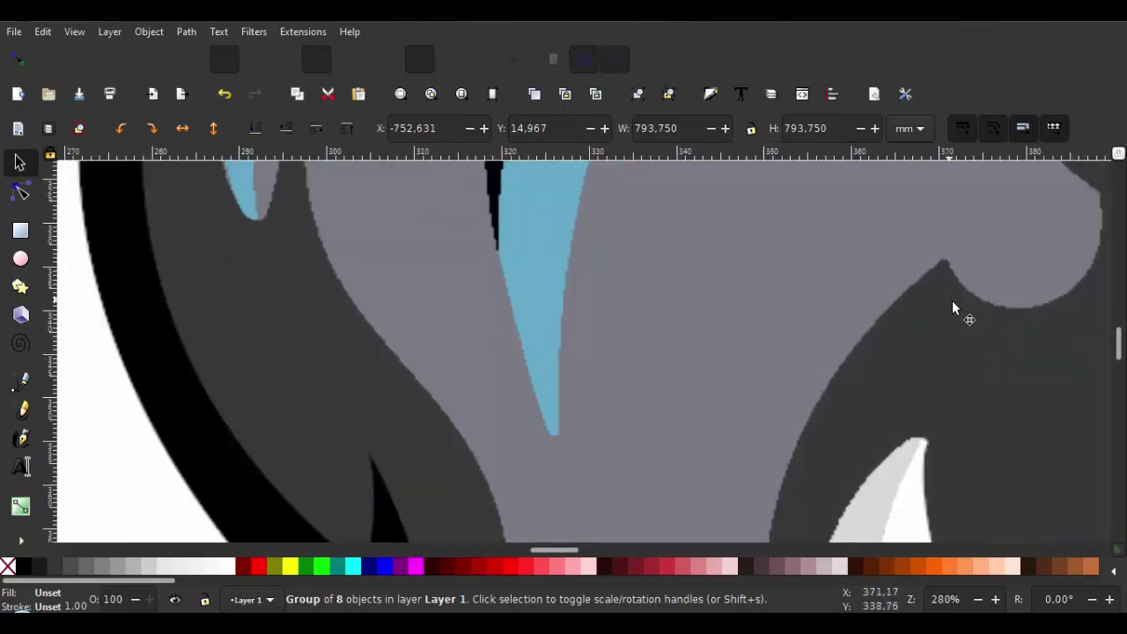
pyautogui.scroll(-1, 854, 317)
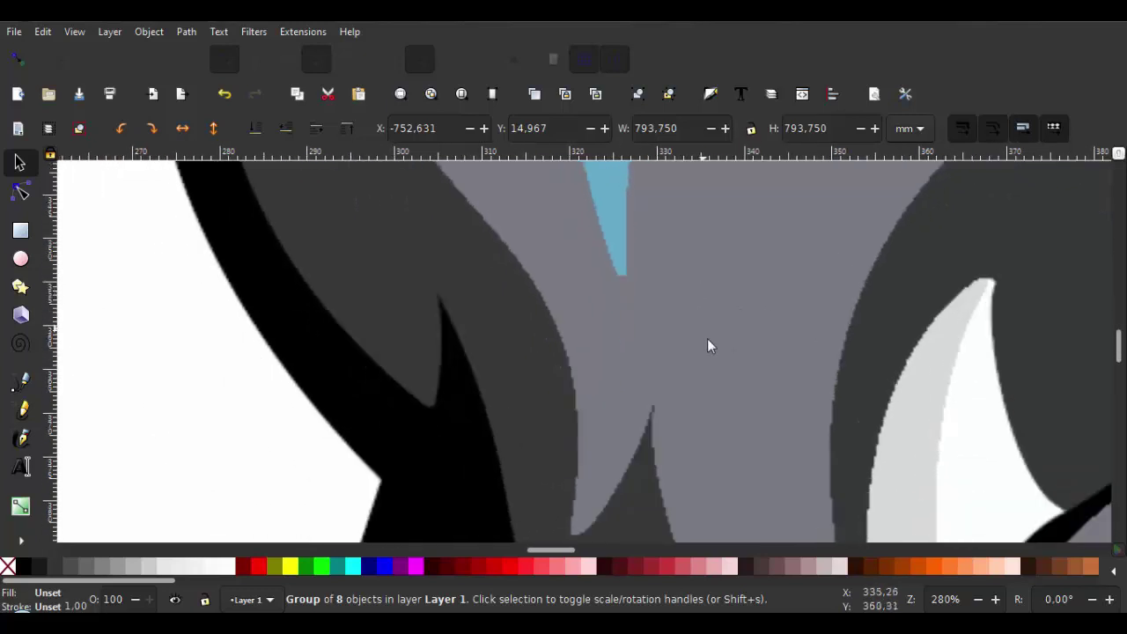
pyautogui.scroll(-4, 617, 440)
pyautogui.scroll(-2, 626, 269)
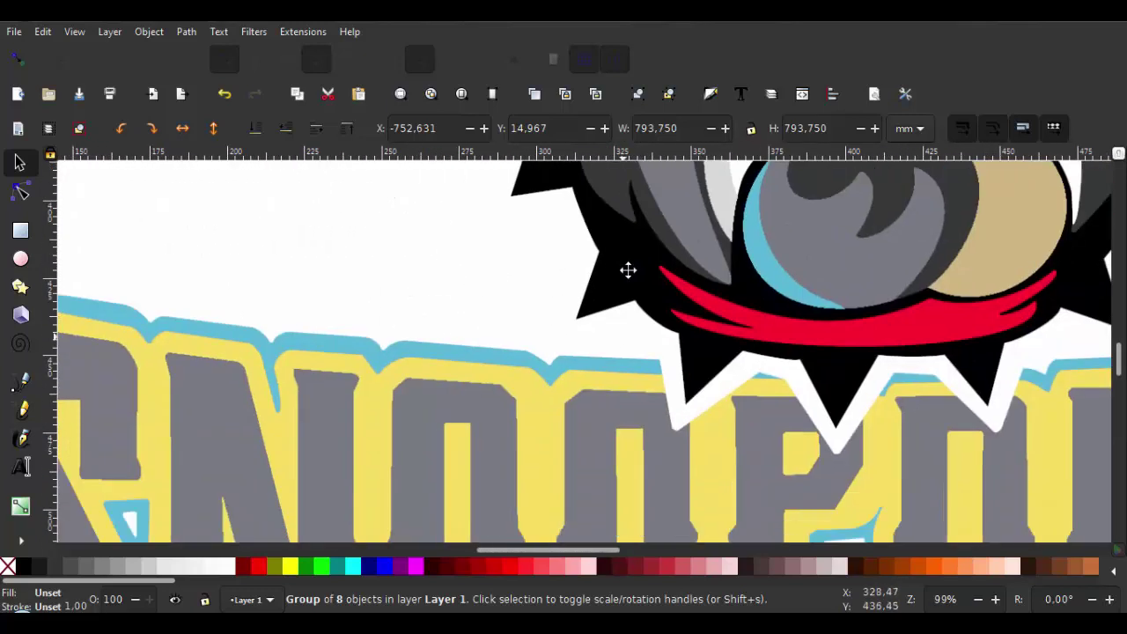
pyautogui.scroll(-3, 605, 347)
pyautogui.hscroll(3, 598, 395)
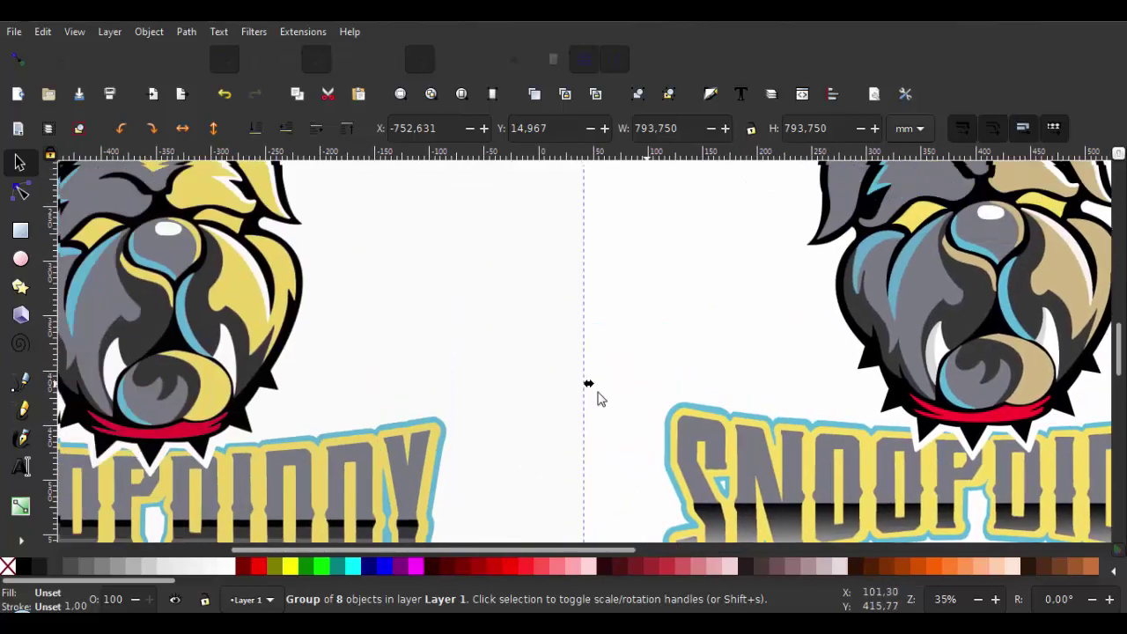
pyautogui.hscroll(-2, 566, 325)
pyautogui.scroll(1, 566, 325)
pyautogui.scroll(2, 413, 287)
pyautogui.scroll(1, 775, 437)
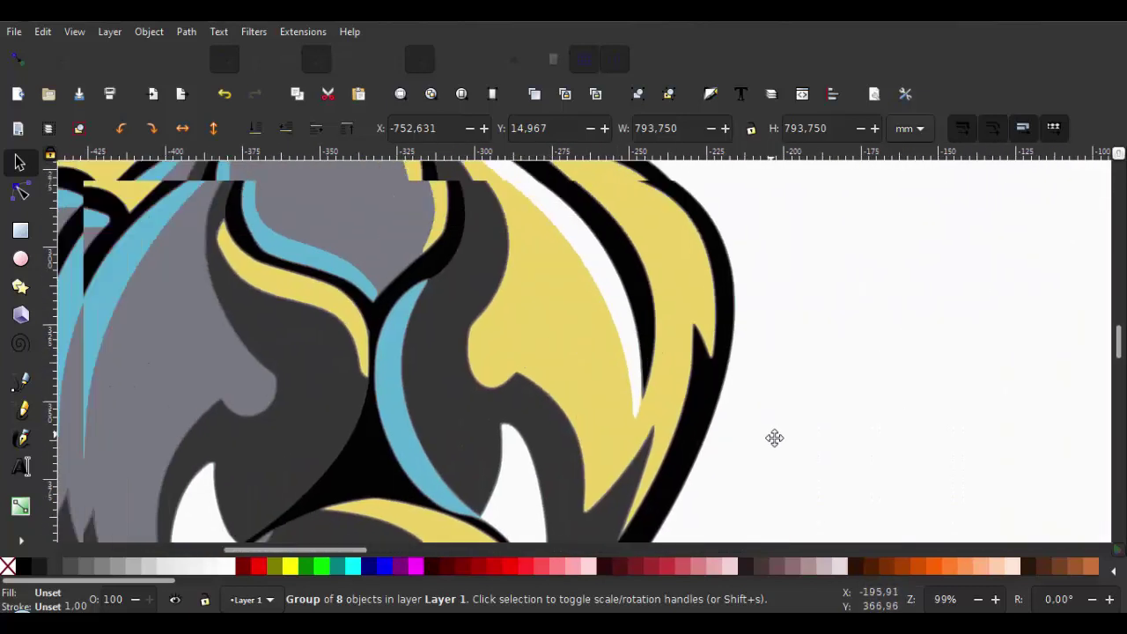
pyautogui.scroll(1, 533, 321)
pyautogui.hscroll(-8, 711, 403)
pyautogui.scroll(12, 654, 340)
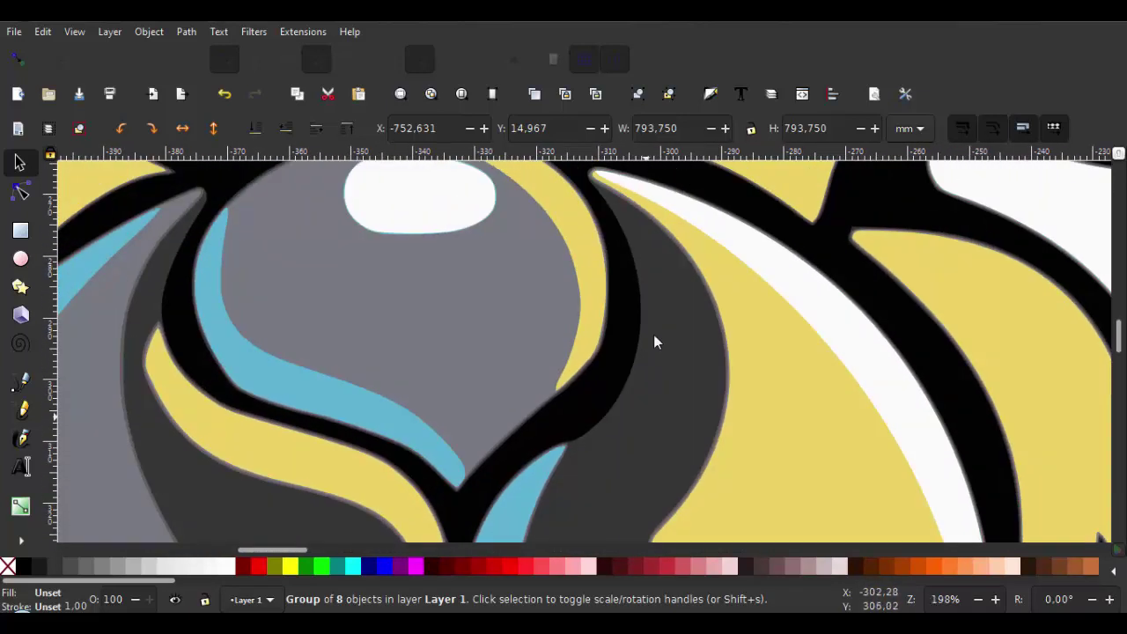
pyautogui.scroll(-5, 654, 474)
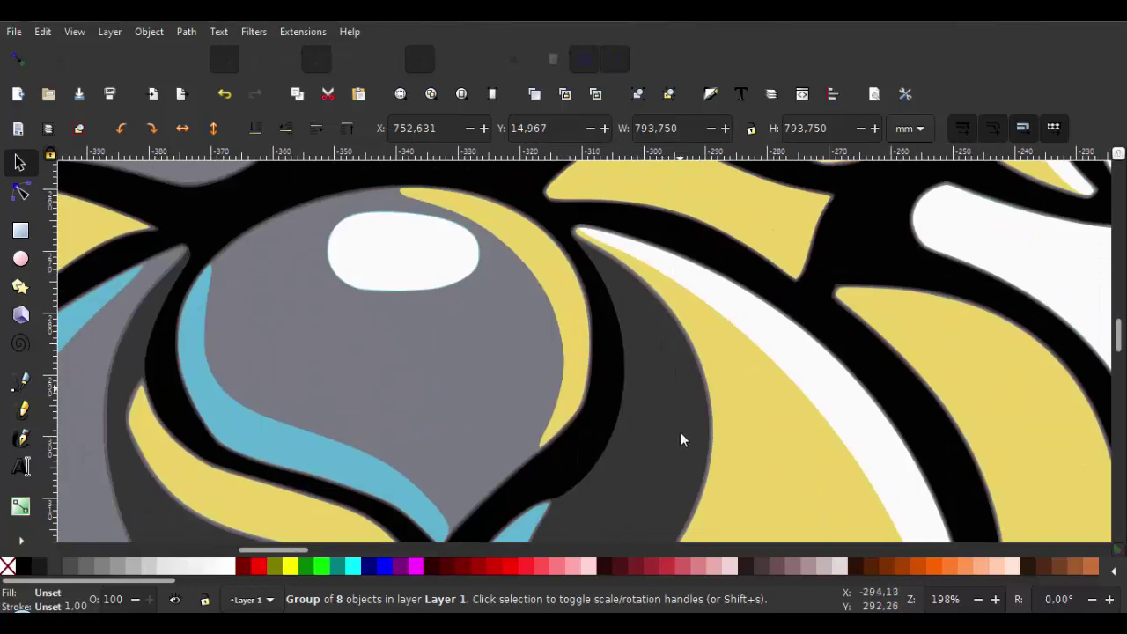
pyautogui.scroll(-3, 655, 494)
pyautogui.scroll(-10, 654, 441)
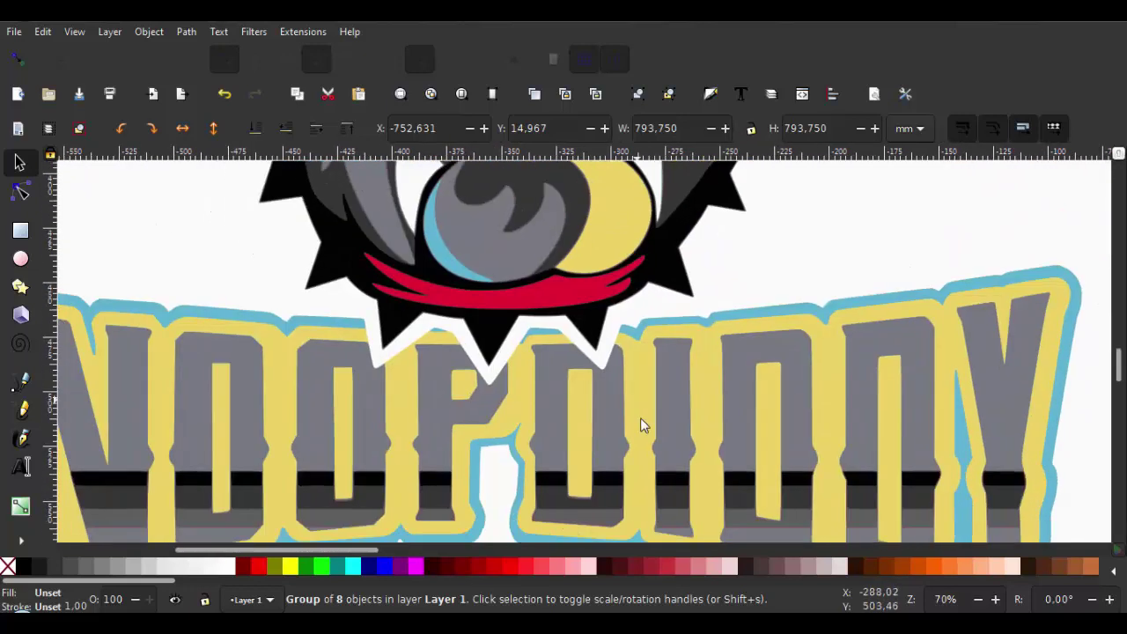
pyautogui.scroll(-3, 642, 370)
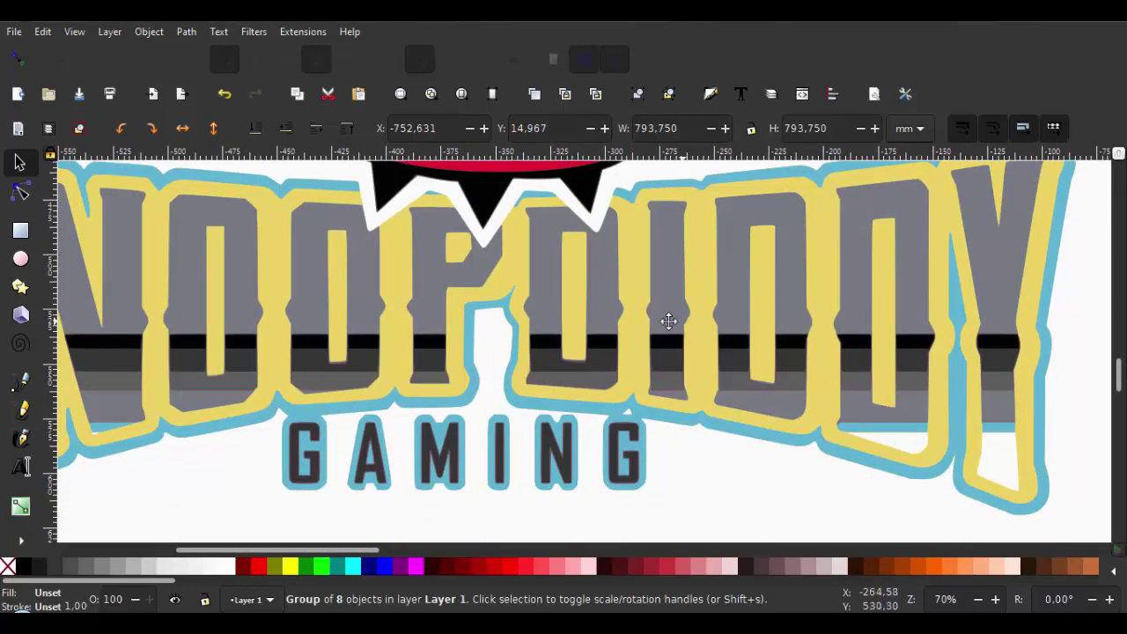
pyautogui.scroll(-4, 668, 320)
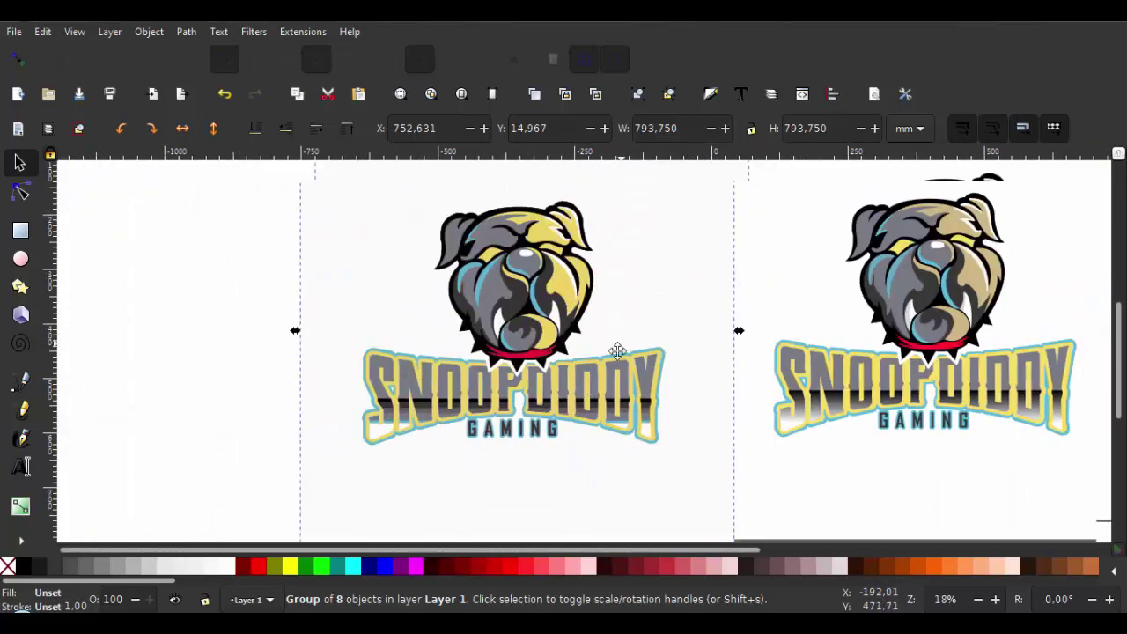
pyautogui.scroll(-2, 617, 350)
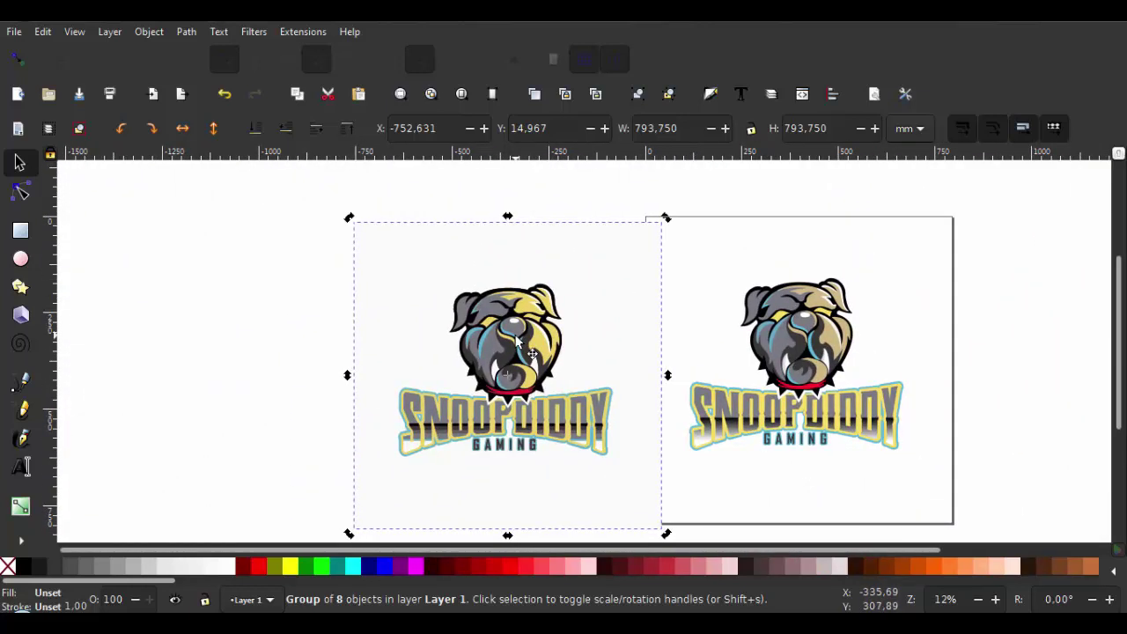
# Delete the 8-scan trace, select the original bitmap and open Trace Bitmap.
pyautogui.press('Delete')
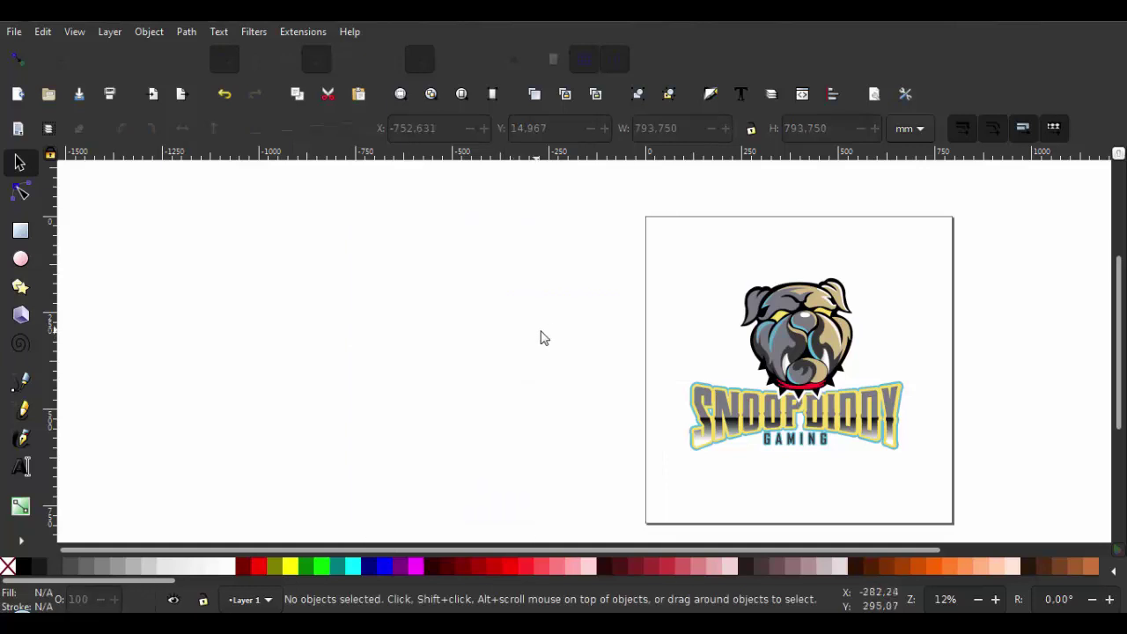
pyautogui.moveTo(541, 334); pyautogui.dragTo(390, 297)
pyautogui.click(639, 302)
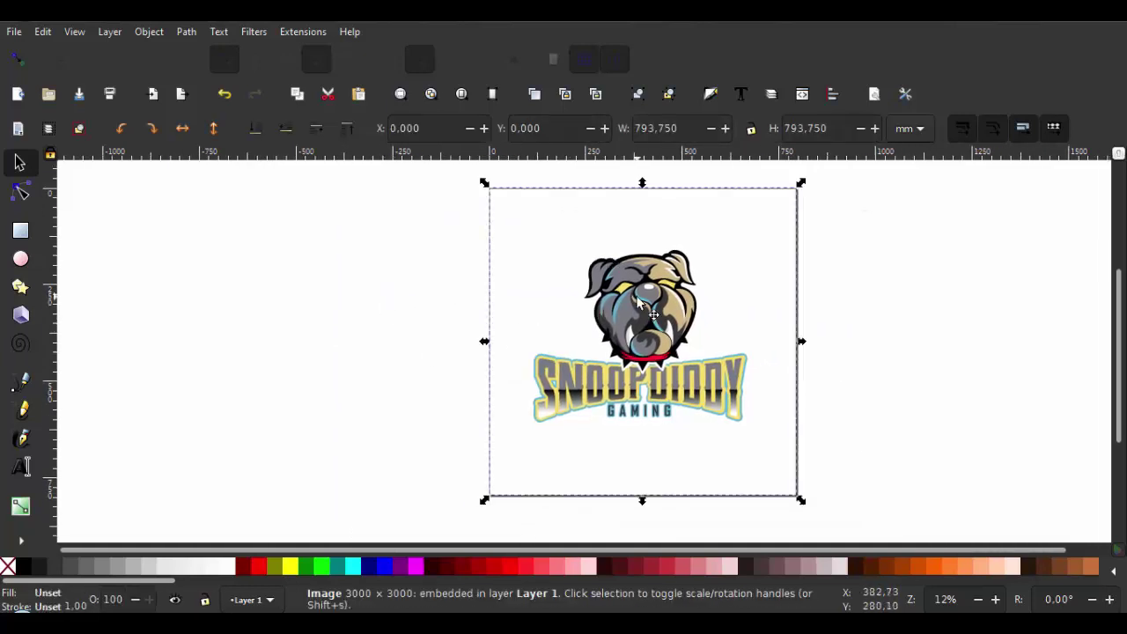
pyautogui.moveTo(830, 264); pyautogui.dragTo(788, 266)
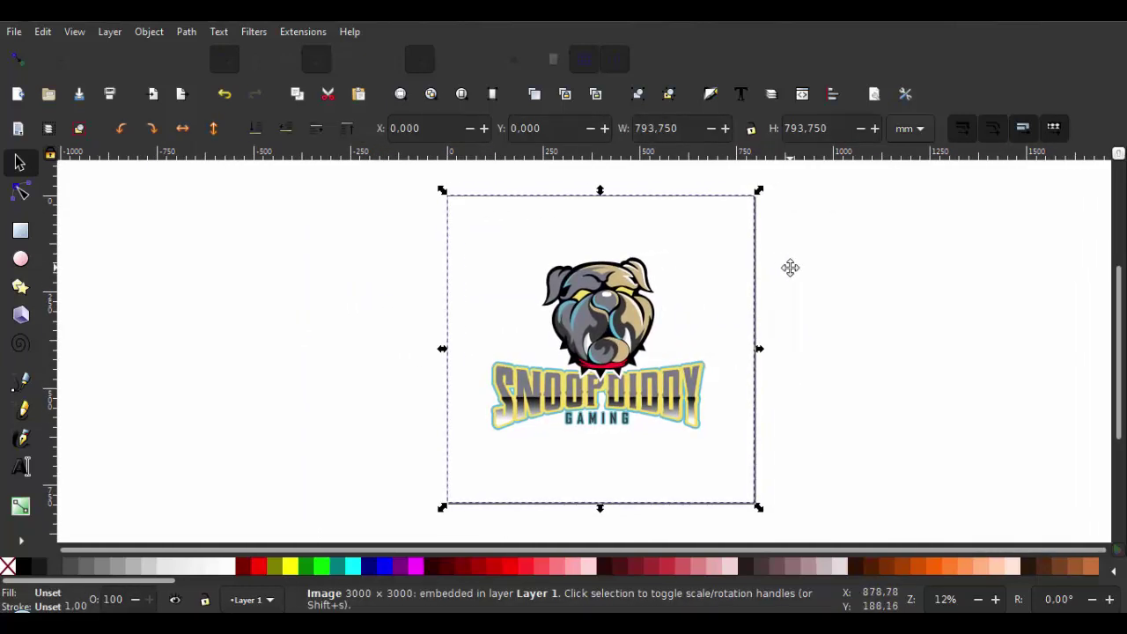
pyautogui.click(186, 35)
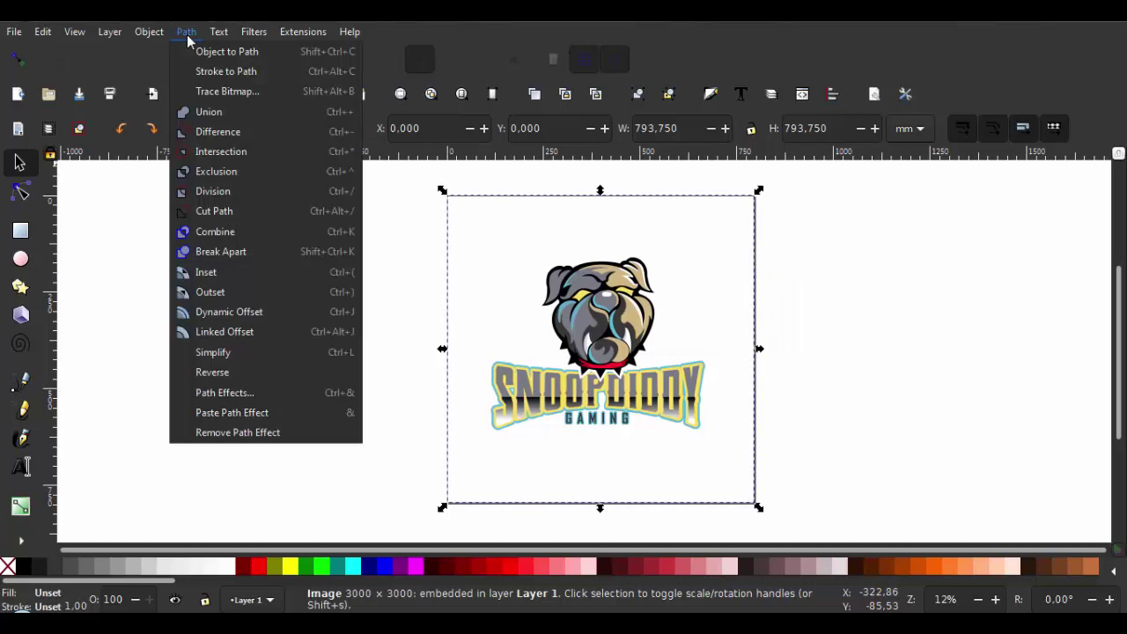
pyautogui.click(223, 90)
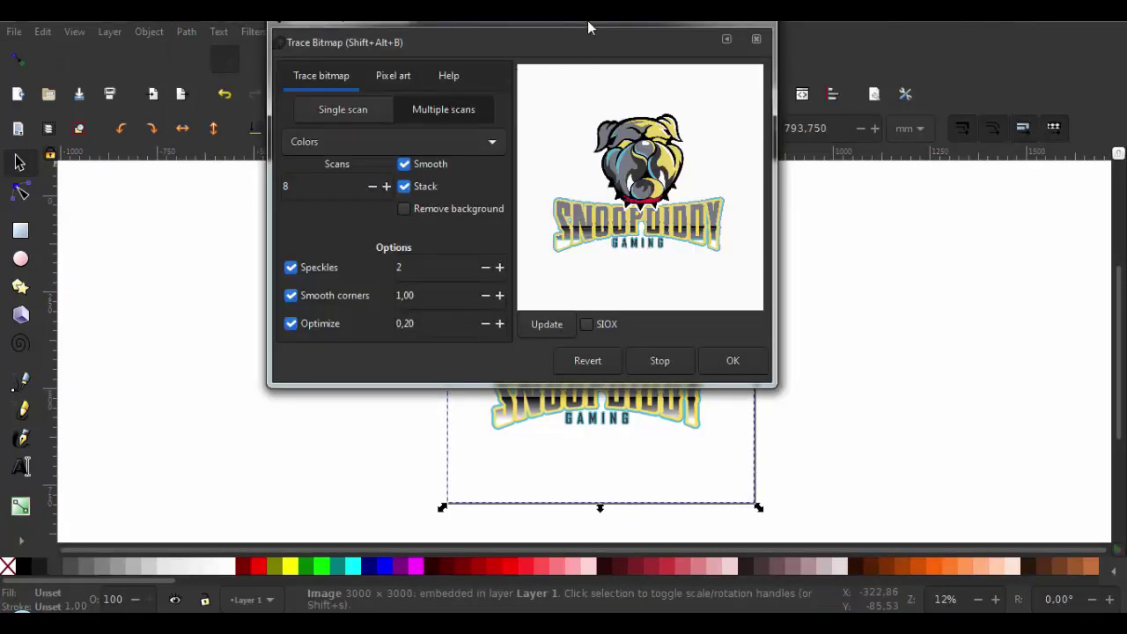
pyautogui.moveTo(588, 23)
pyautogui.mouseDown()
pyautogui.moveTo(466, 88)
pyautogui.moveTo(380, 95)
pyautogui.mouseUp()
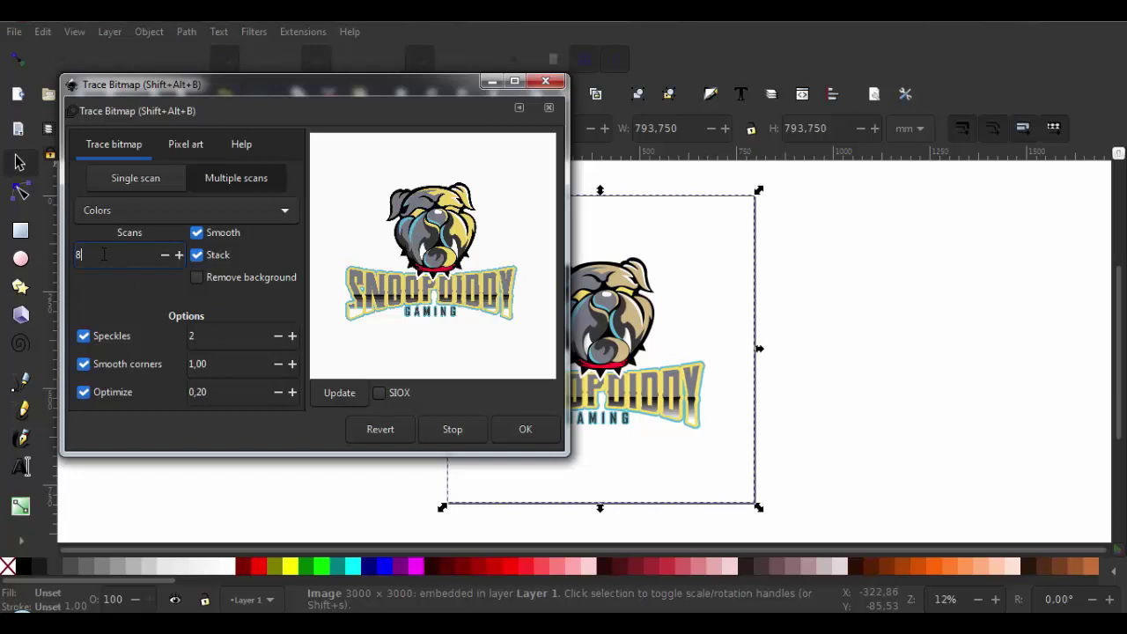
# Set Scans to 50, preview and run the colour trace, then close the settings.
pyautogui.press('BackSpace')
pyautogui.write('50')
pyautogui.click(334, 398)
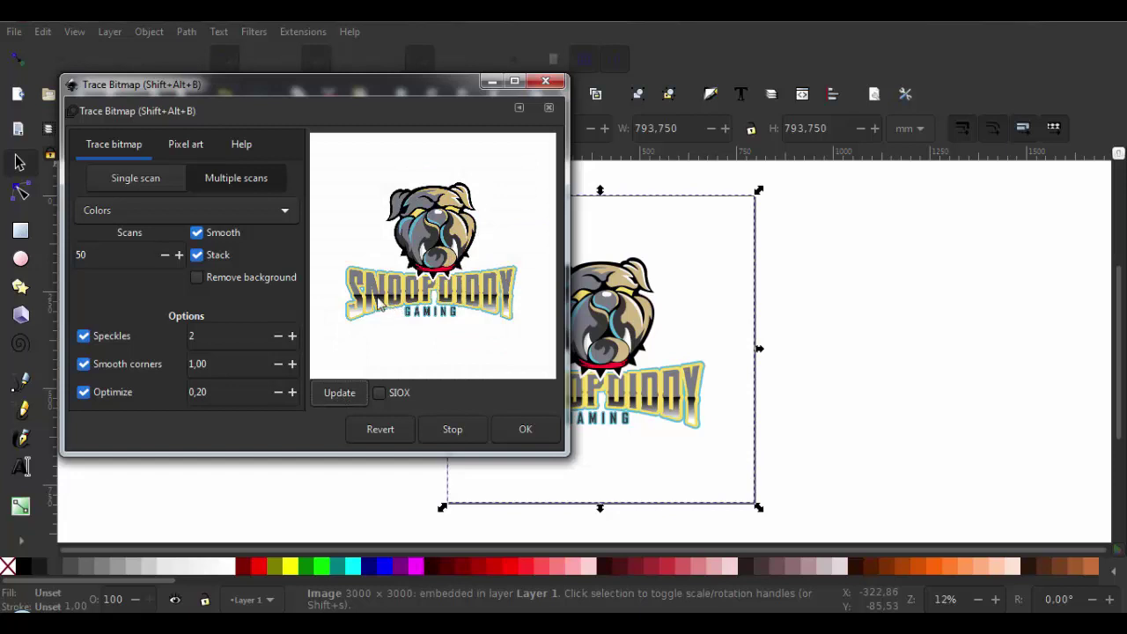
pyautogui.click(526, 430)
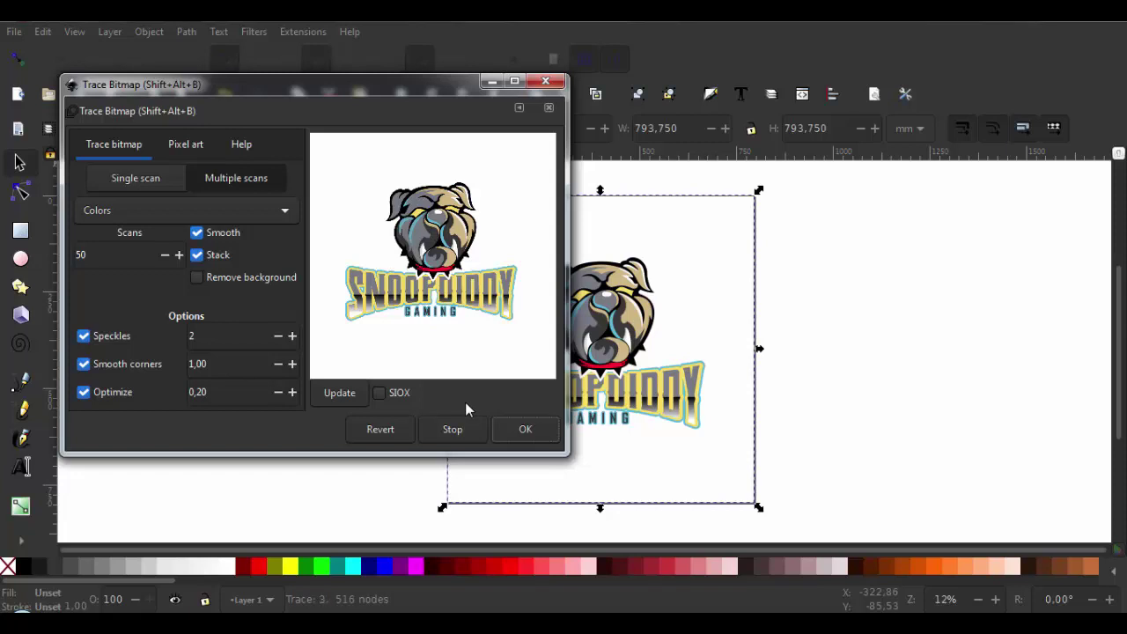
pyautogui.click(546, 85)
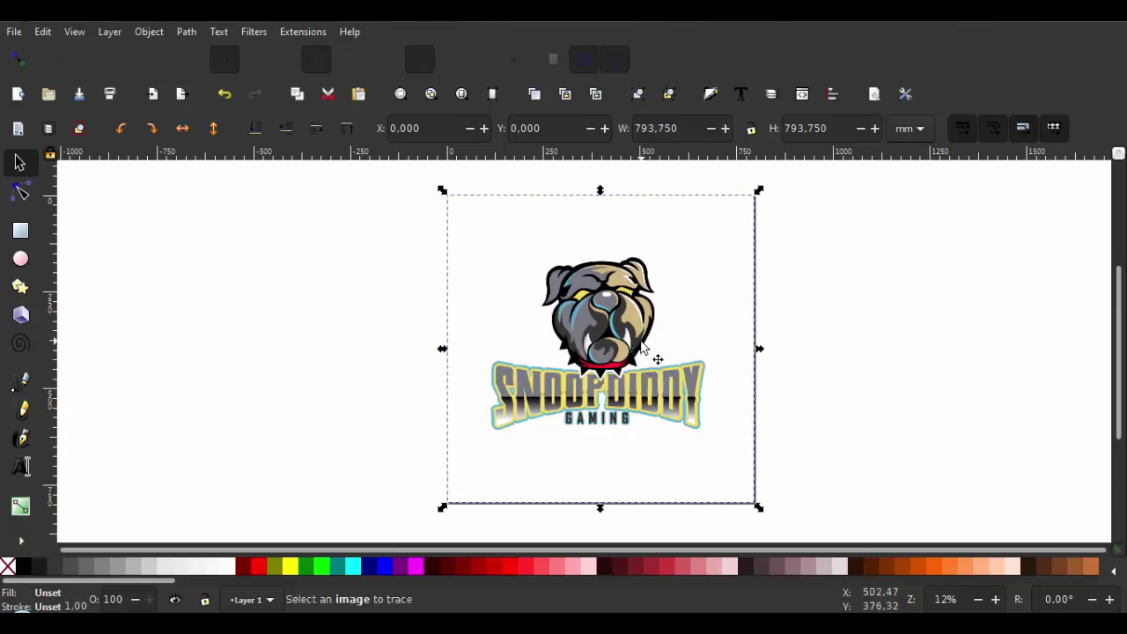
# Move the 50-scan trace left of the original and zoom in to inspect its detail.
pyautogui.moveTo(515, 339)
pyautogui.mouseDown()
pyautogui.moveTo(411, 345)
pyautogui.moveTo(297, 323)
pyautogui.mouseUp()
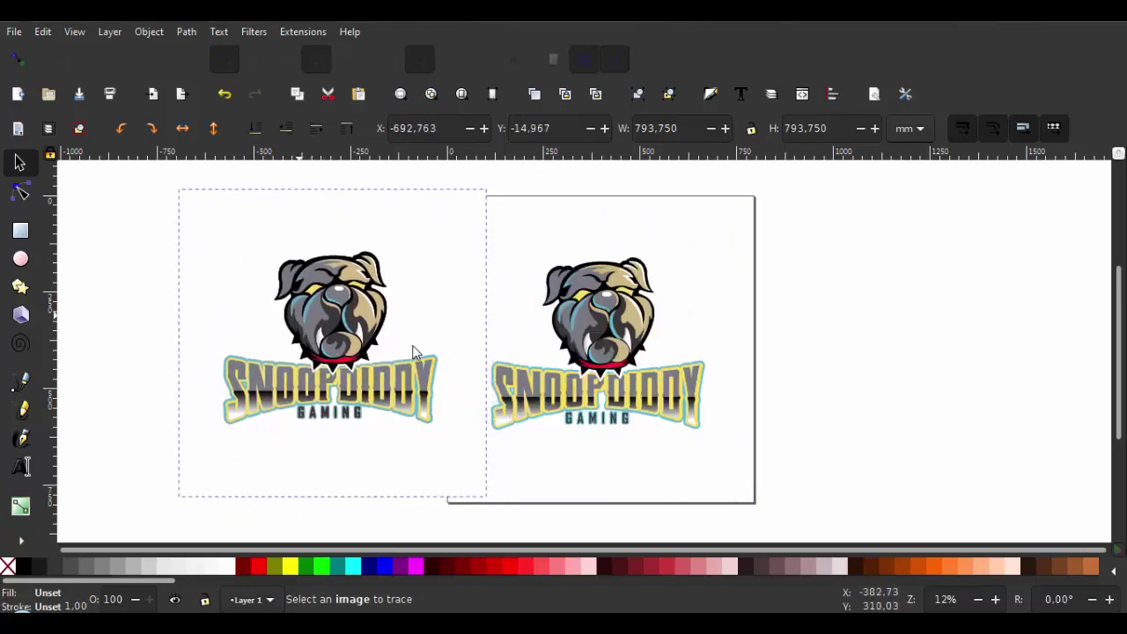
pyautogui.hscroll(-2, 414, 352)
pyautogui.press('2')
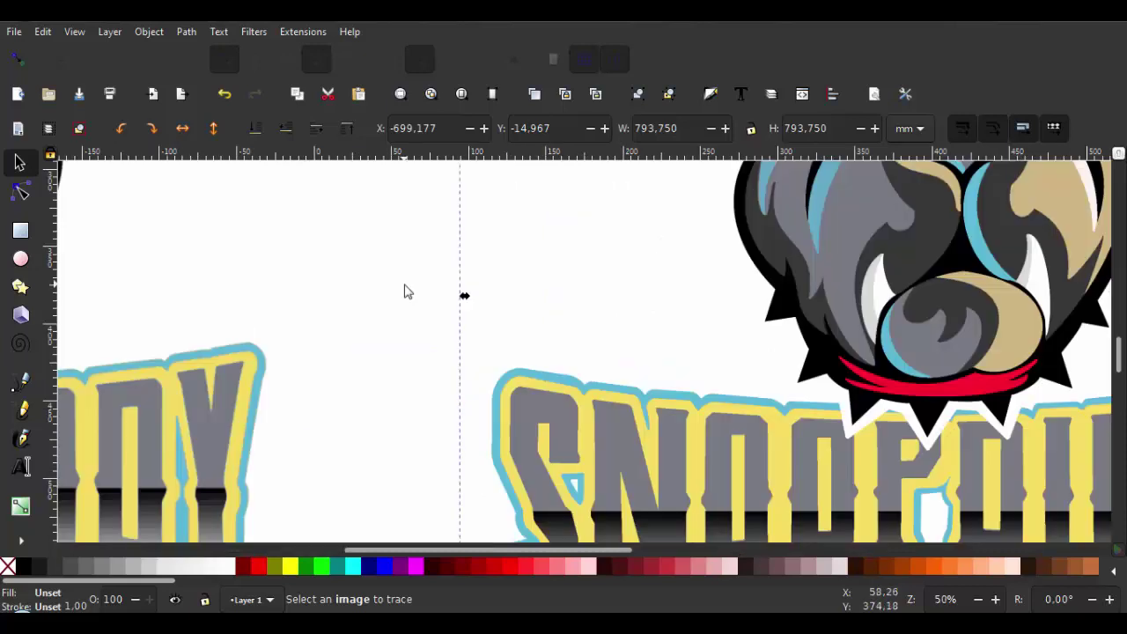
pyautogui.hscroll(-8, 390, 314)
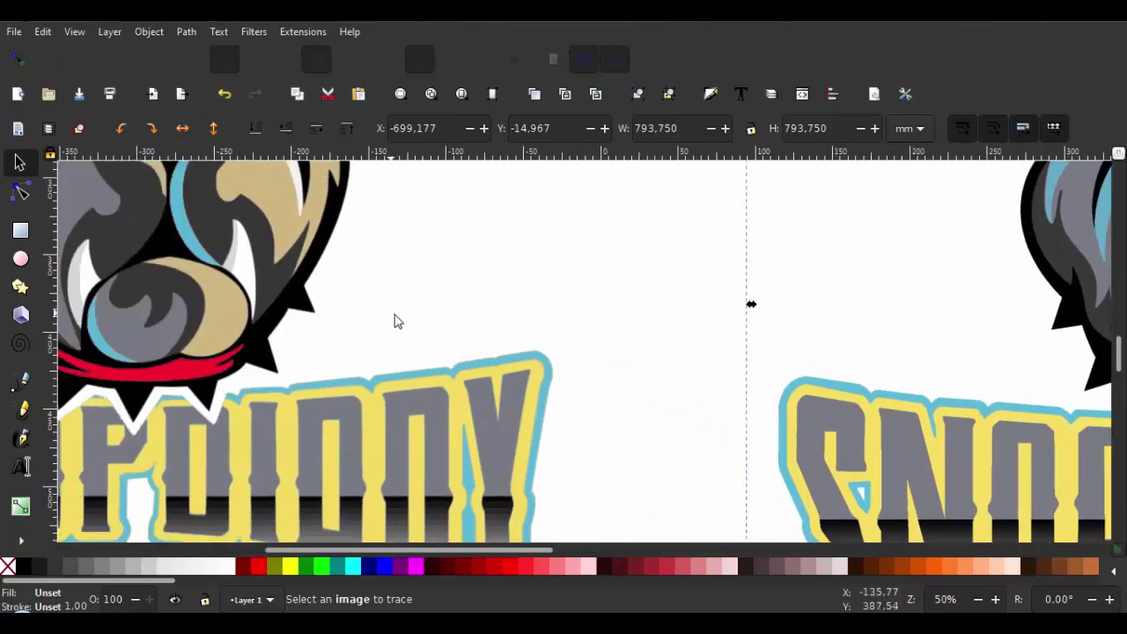
pyautogui.hscroll(-11, 629, 403)
pyautogui.scroll(5, 629, 403)
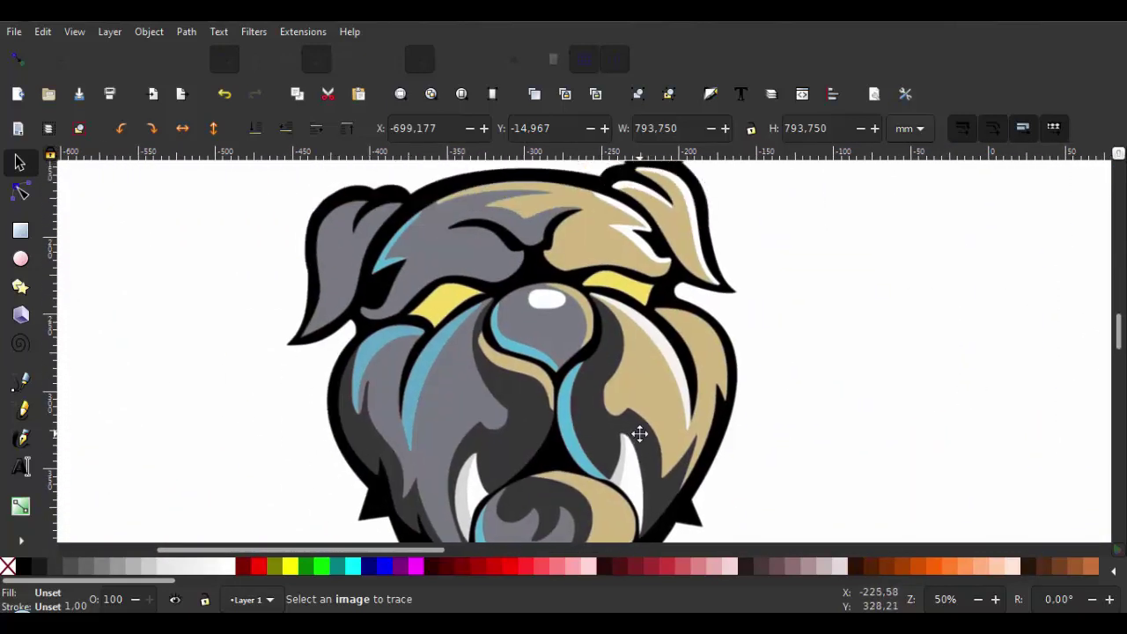
pyautogui.click(639, 433)
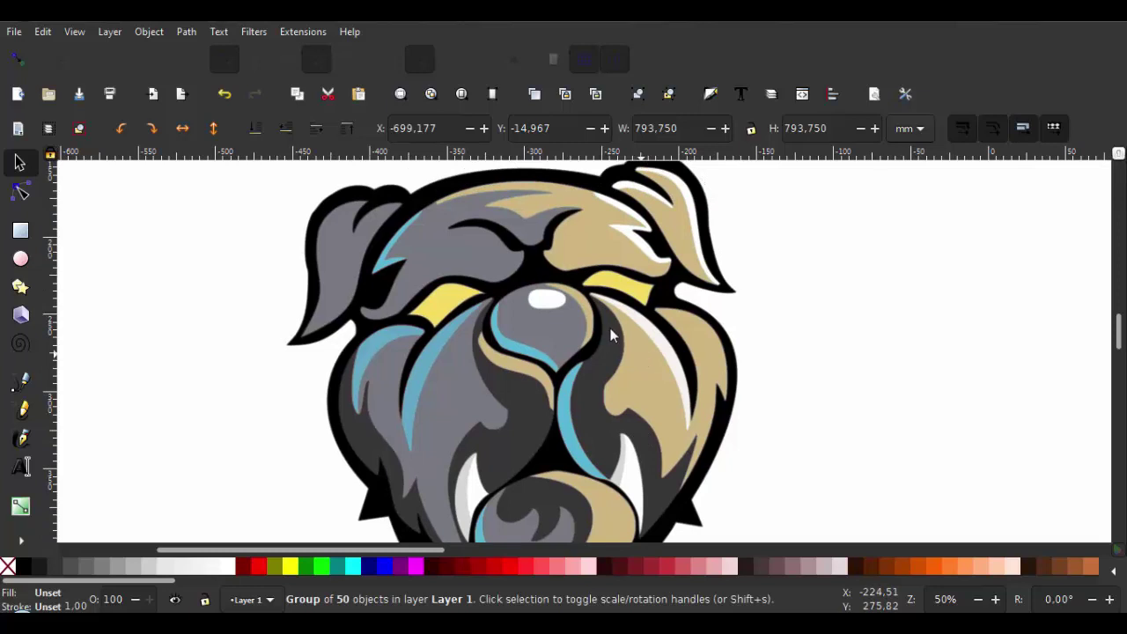
pyautogui.scroll(4, 606, 321)
pyautogui.scroll(8, 654, 294)
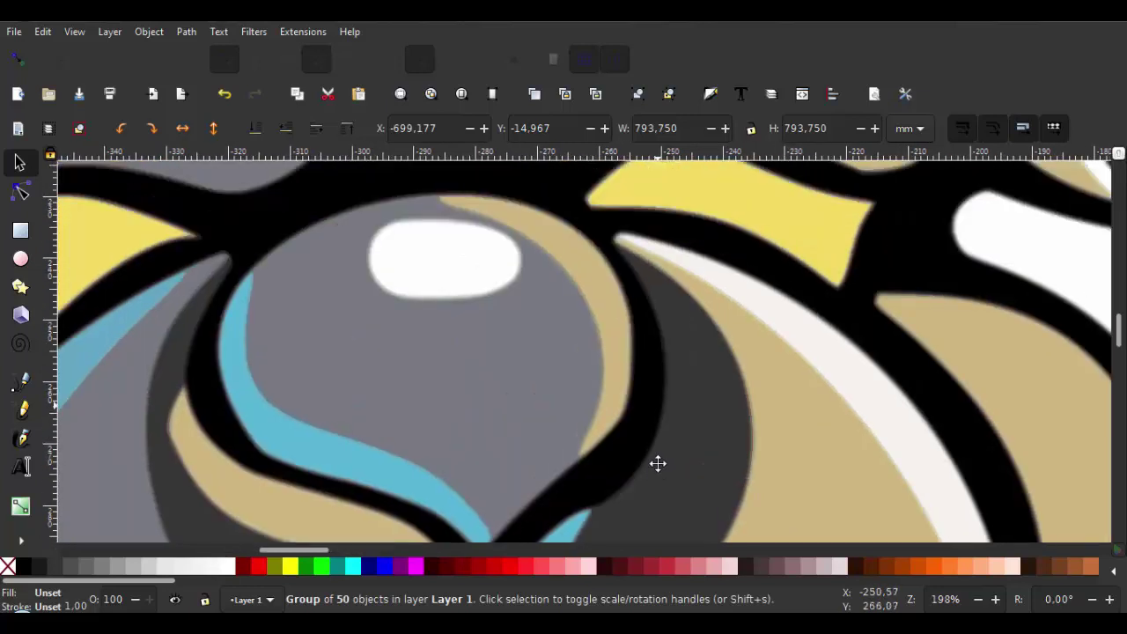
pyautogui.scroll(-3, 611, 471)
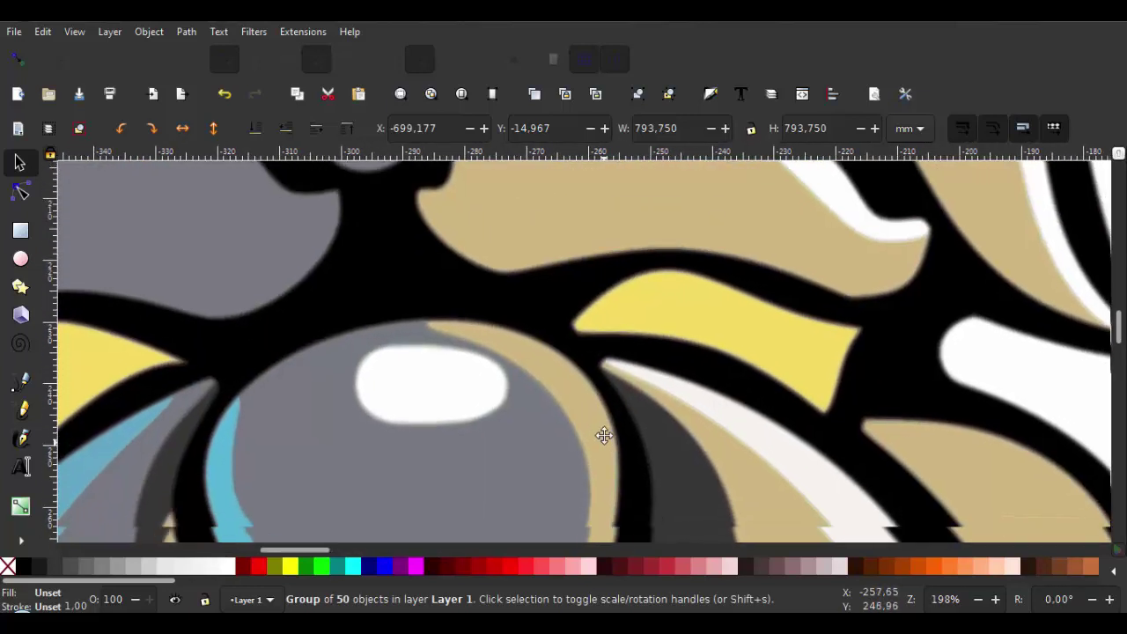
pyautogui.scroll(-5, 601, 472)
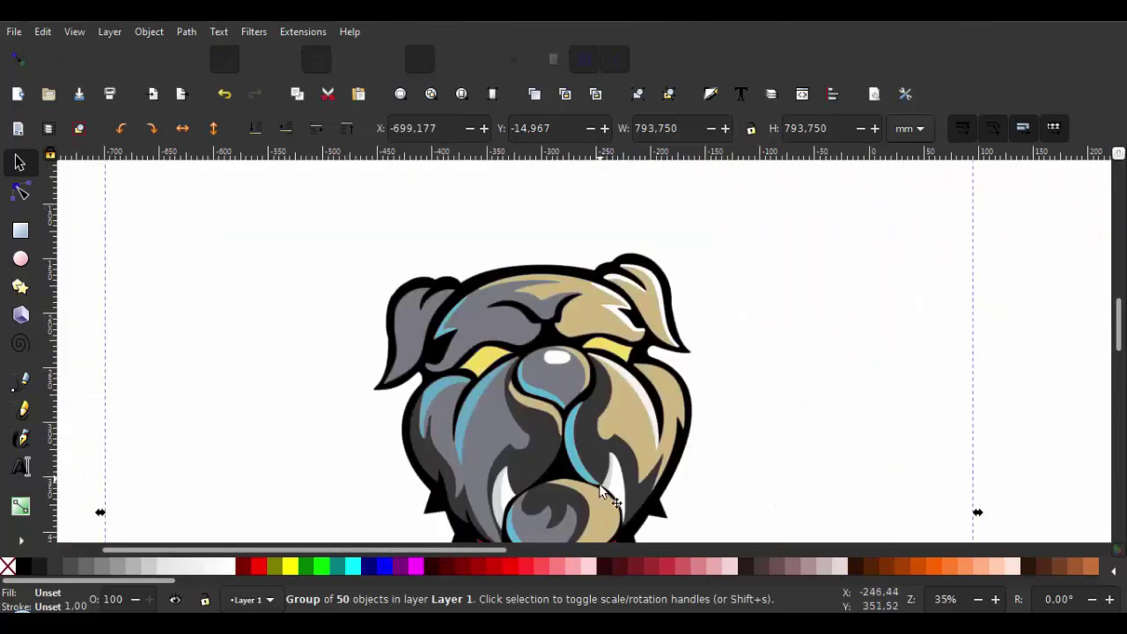
pyautogui.scroll(-3, 578, 378)
pyautogui.scroll(-1, 597, 418)
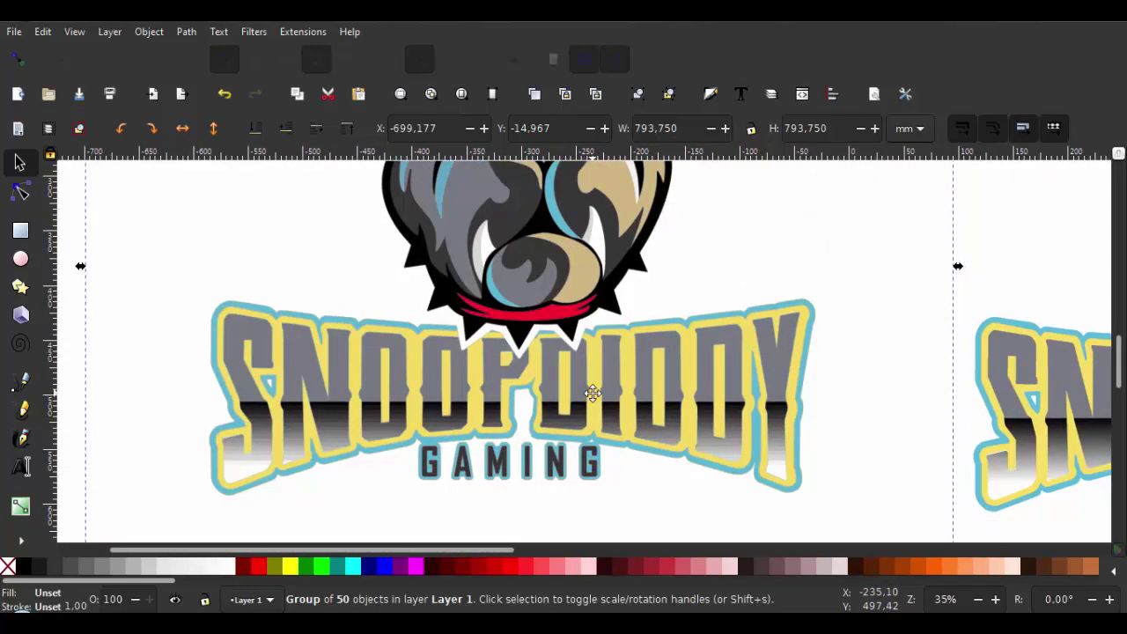
pyautogui.scroll(4, 601, 419)
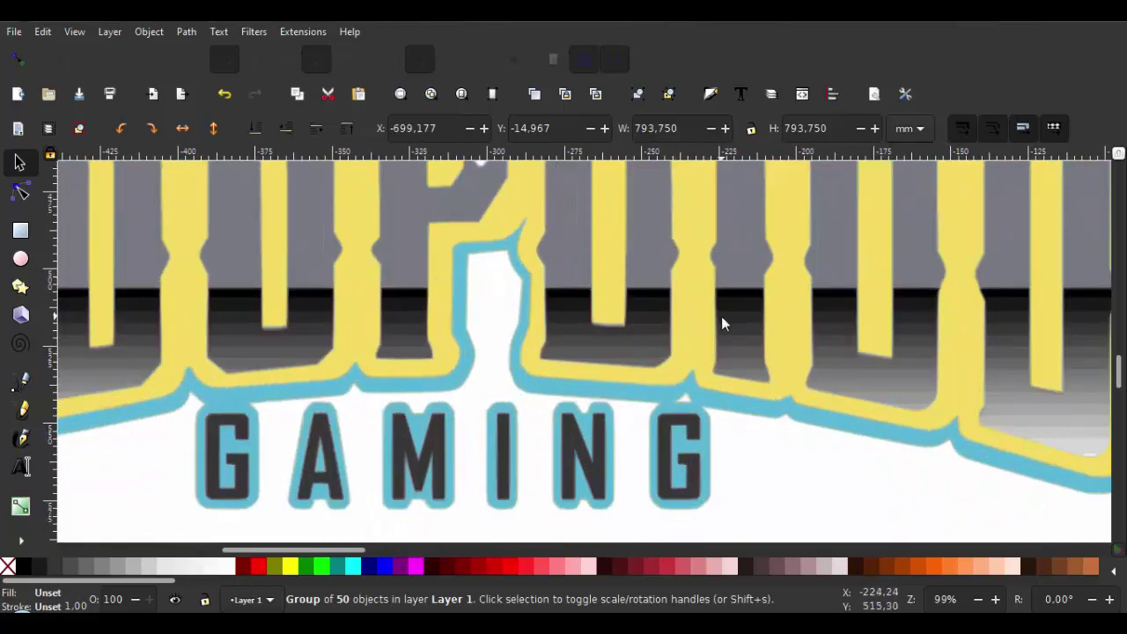
pyautogui.hscroll(1, 632, 334)
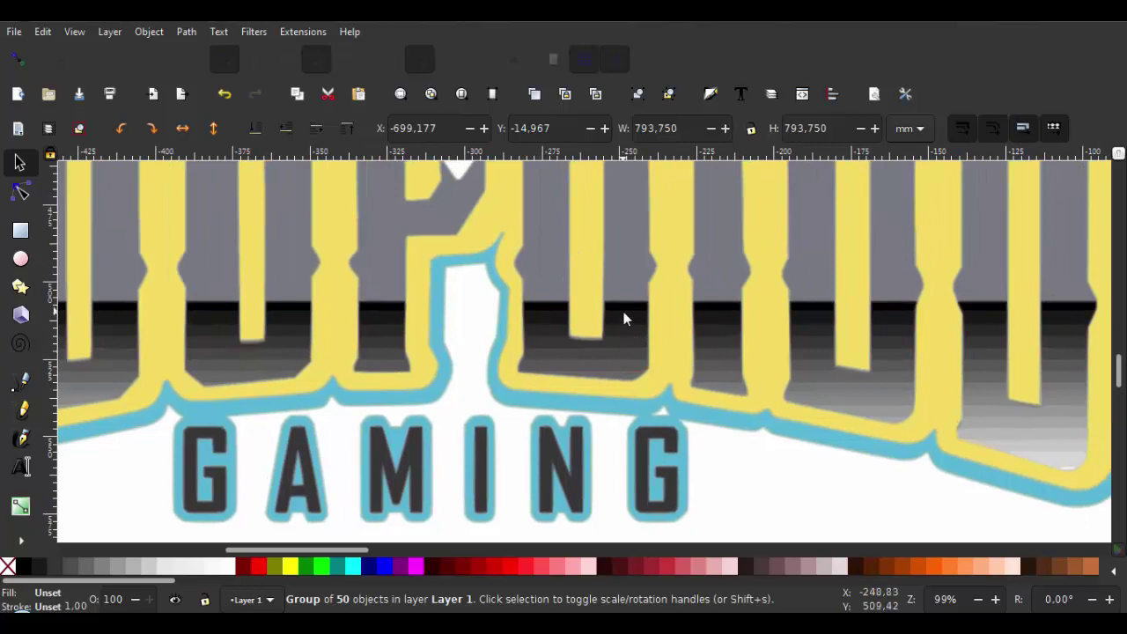
pyautogui.hscroll(1, 608, 334)
pyautogui.scroll(-1, 608, 335)
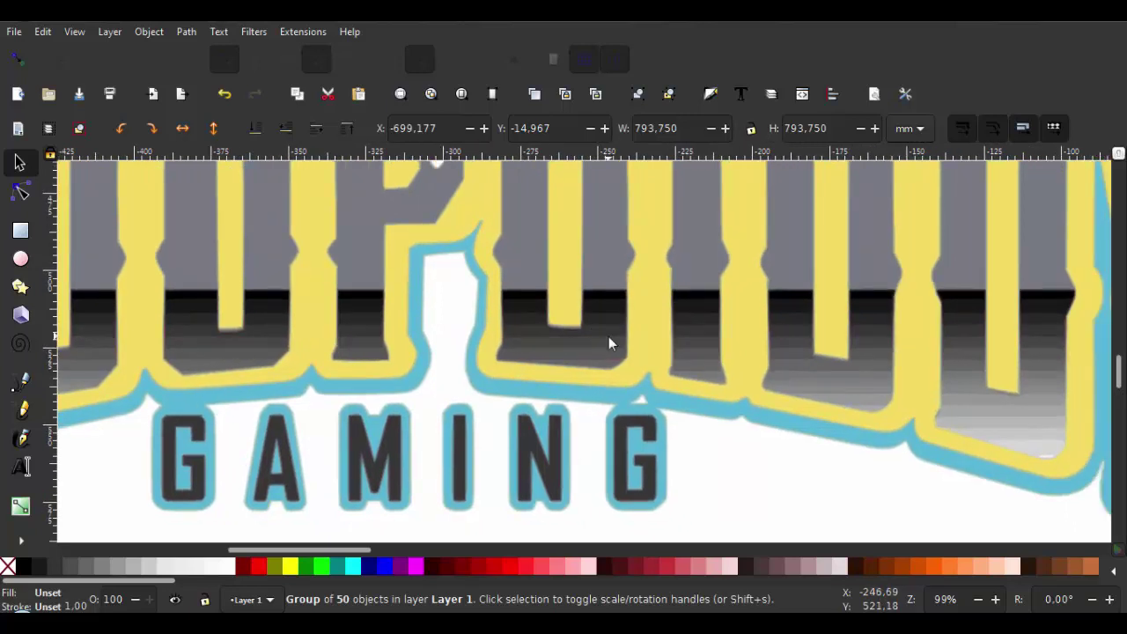
pyautogui.scroll(-5, 608, 337)
pyautogui.scroll(4, 638, 304)
pyautogui.hscroll(2, 616, 317)
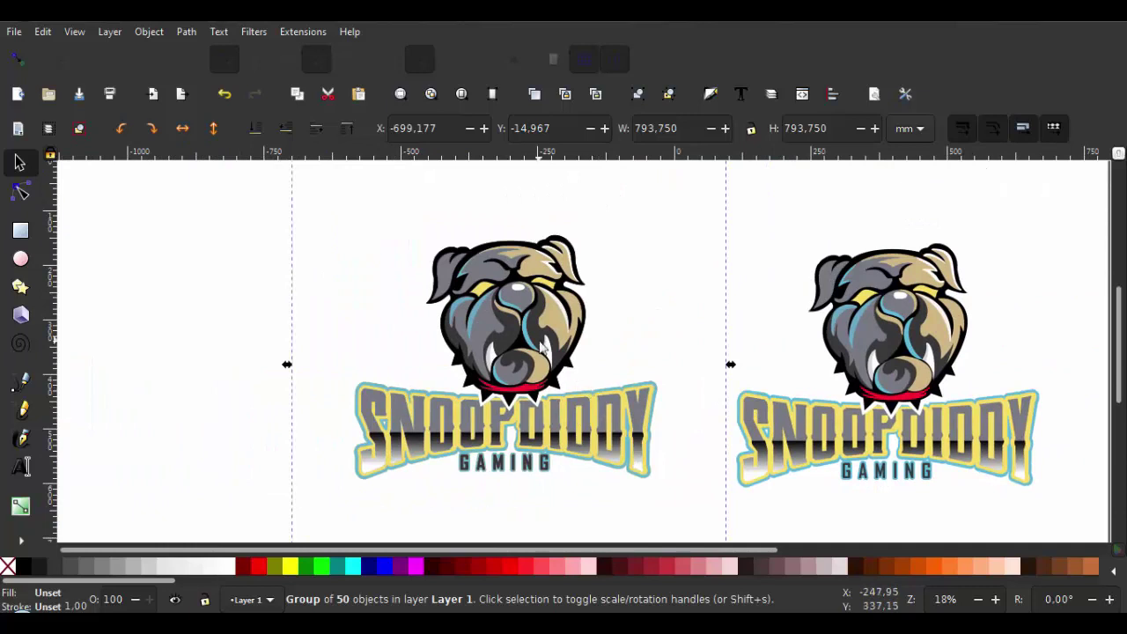
# Delete the 50-scan trace and reselect the original bulldog bitmap.
pyautogui.press('Delete')
pyautogui.hscroll(3, 528, 343)
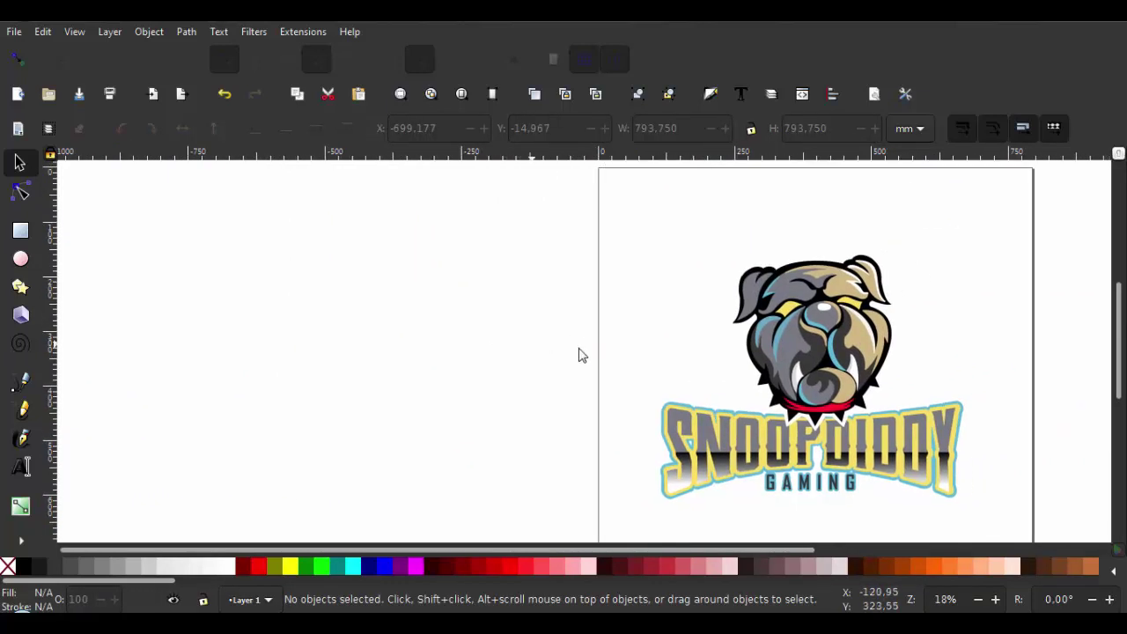
pyautogui.scroll(-2, 564, 343)
pyautogui.hscroll(2, 572, 330)
pyautogui.scroll(-1, 572, 330)
pyautogui.click(638, 303)
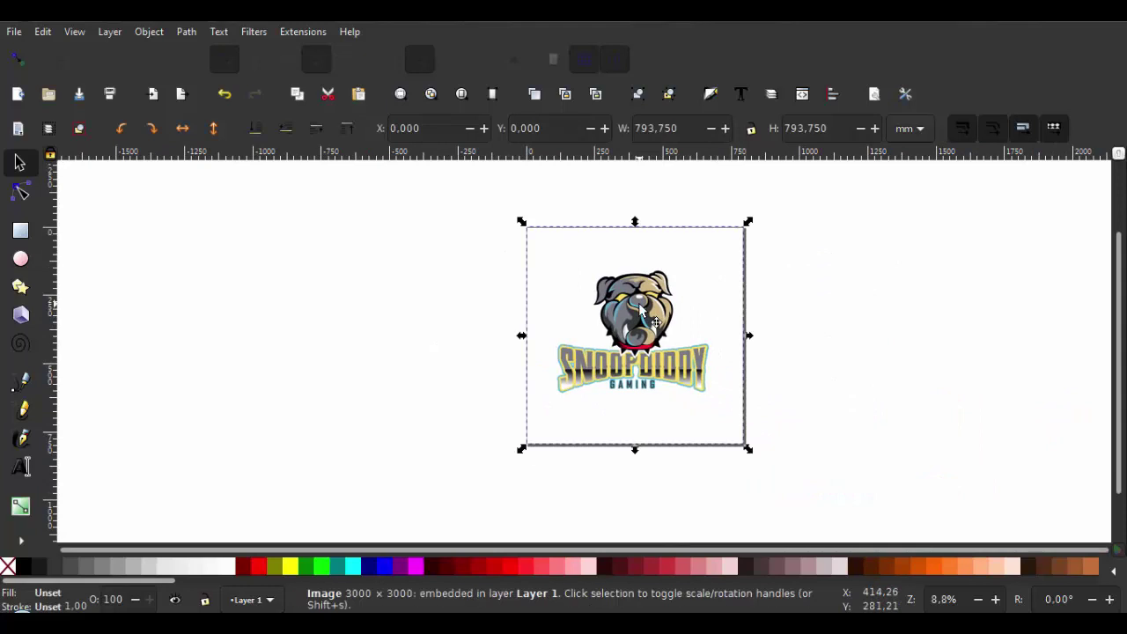
pyautogui.scroll(1, 585, 322)
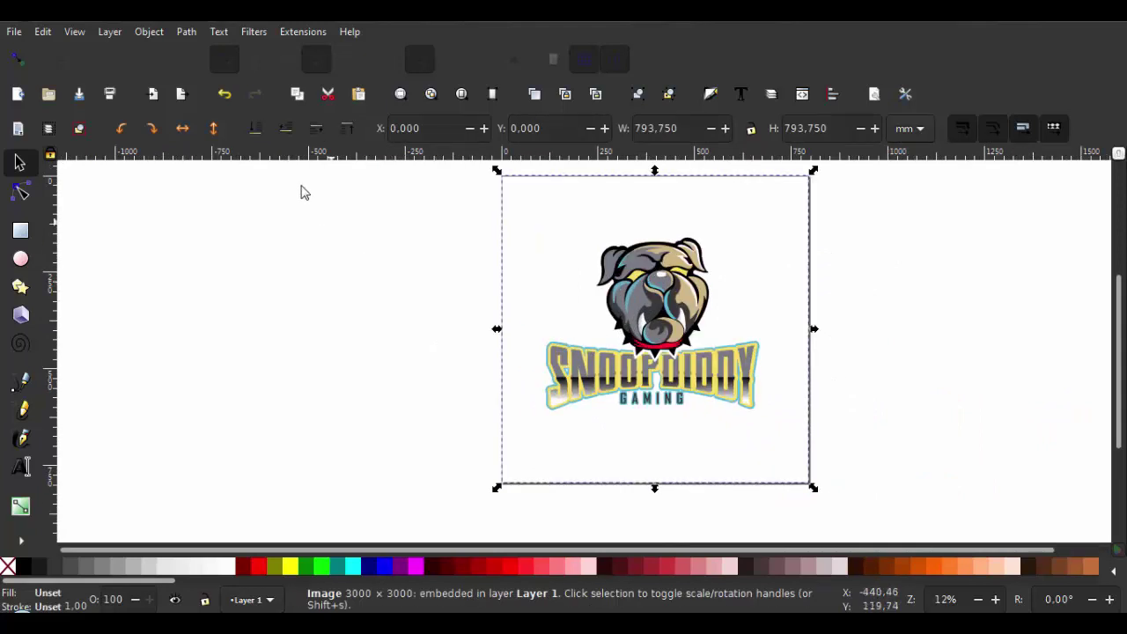
pyautogui.click(186, 32)
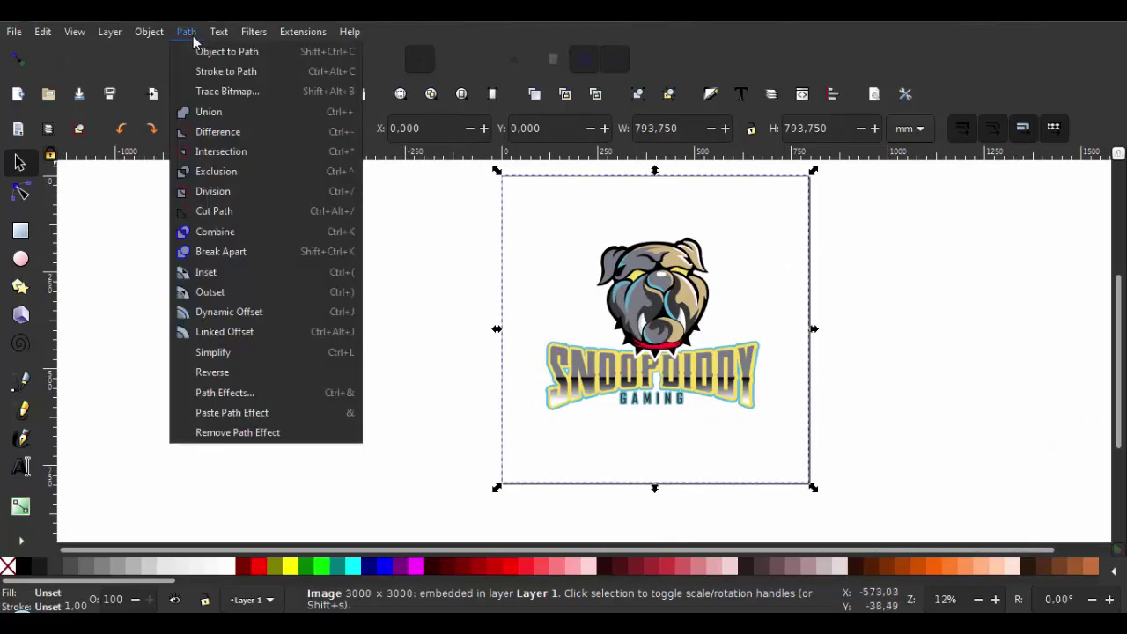
# Retrace the bitmap with Scans raised from 50 to 150, then close Trace Bitmap when finished.
pyautogui.click(226, 91)
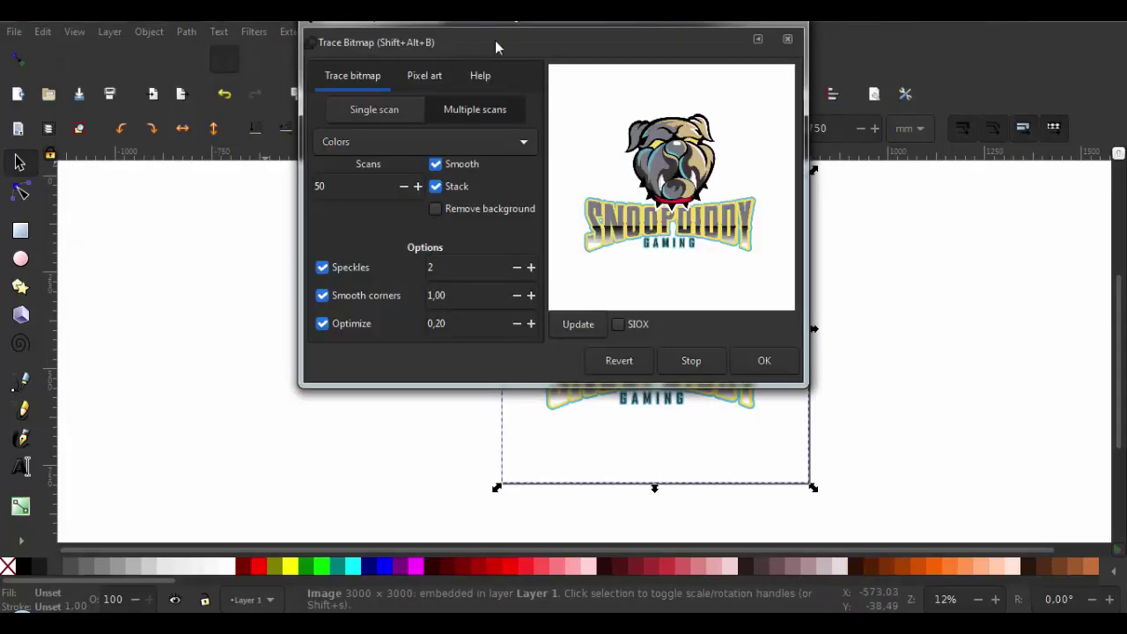
pyautogui.moveTo(495, 41)
pyautogui.mouseDown()
pyautogui.moveTo(400, 79)
pyautogui.moveTo(277, 93)
pyautogui.mouseUp()
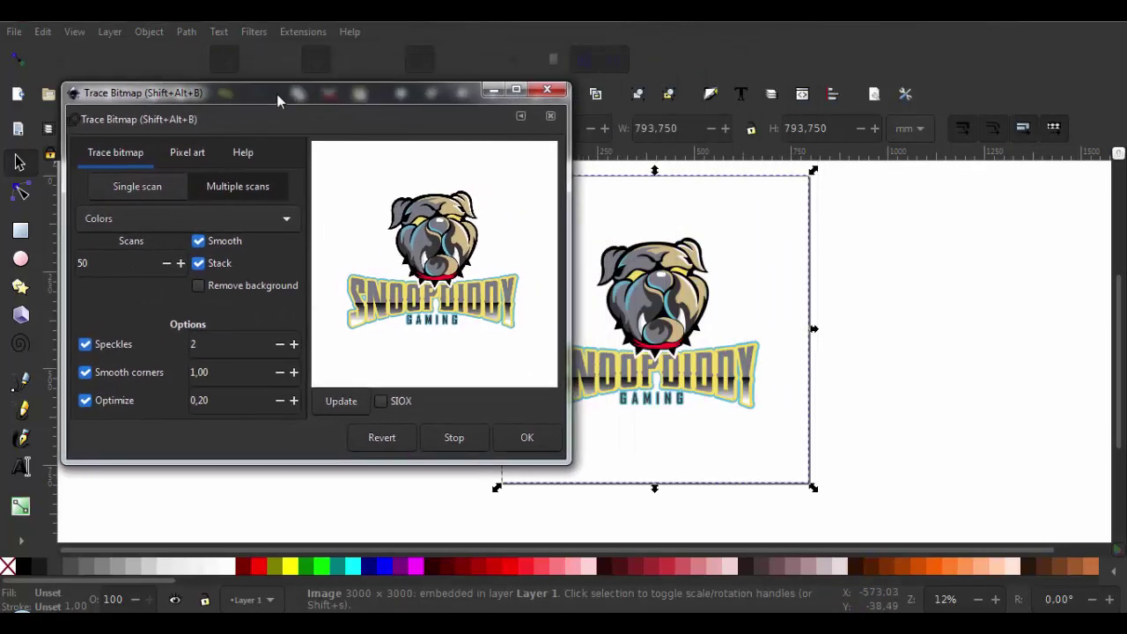
pyautogui.click(136, 262)
pyautogui.press('Home')
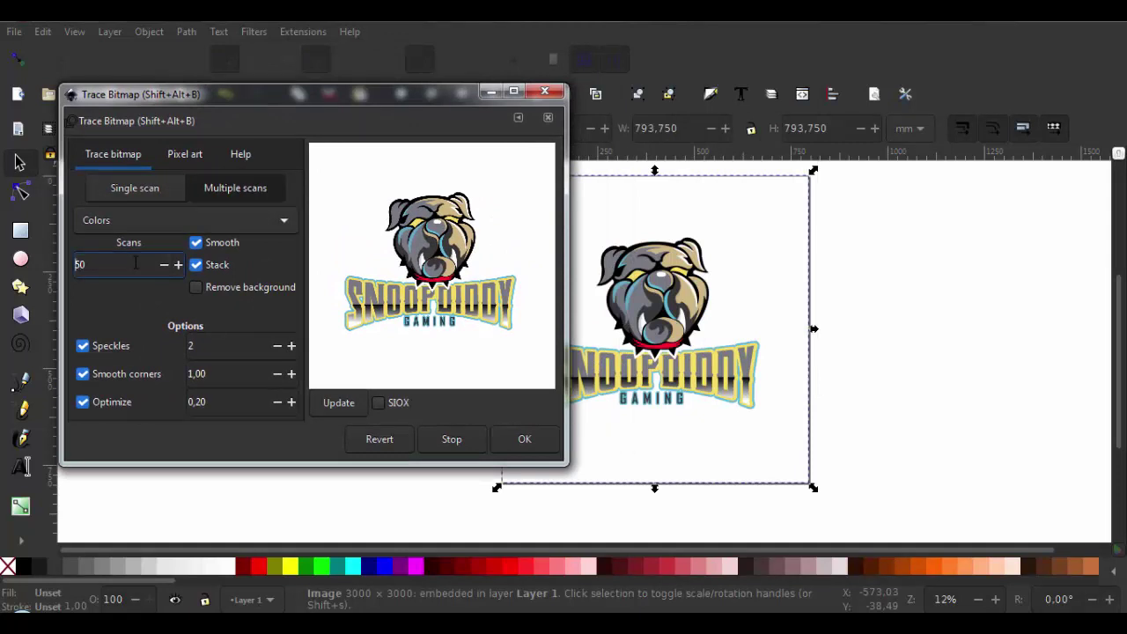
pyautogui.write('1')
pyautogui.click(337, 402)
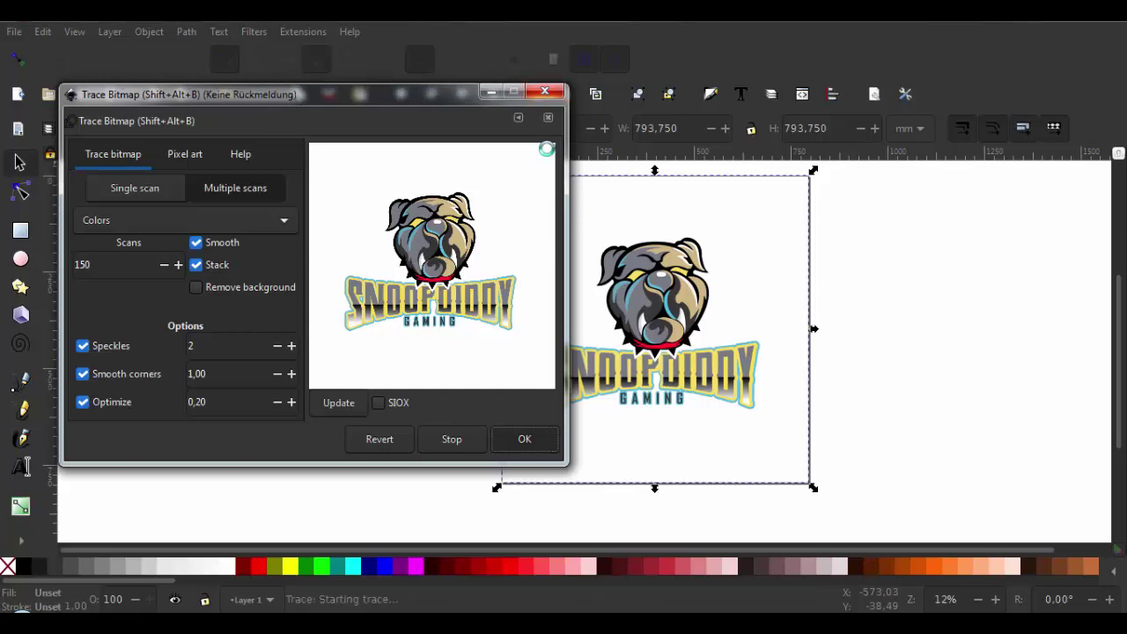
pyautogui.click(545, 92)
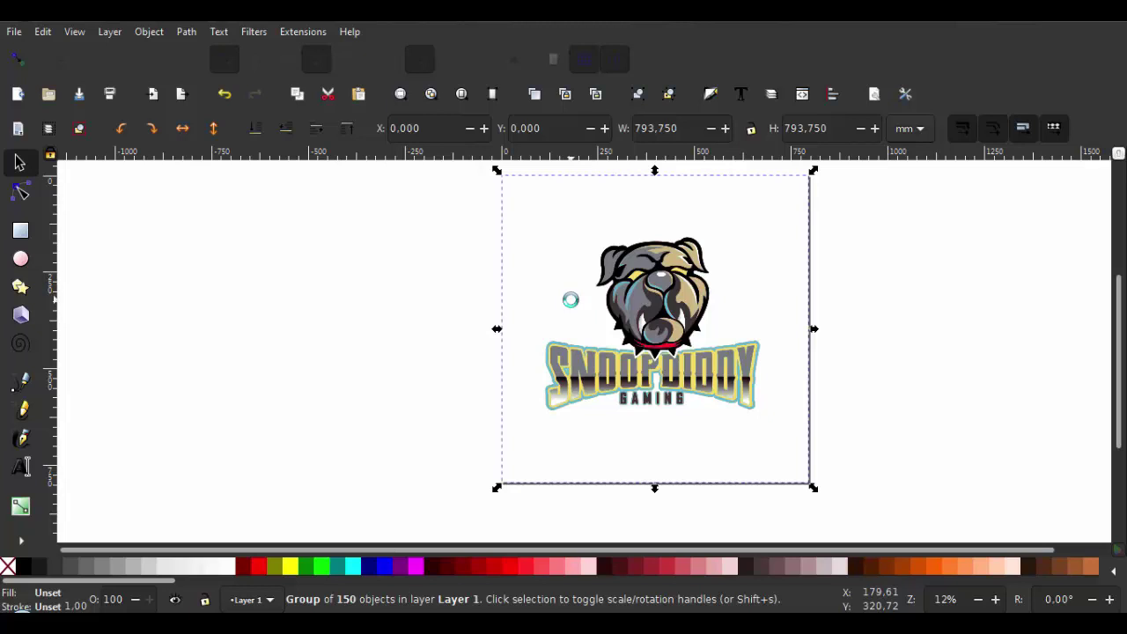
# Move the 150-object trace off the bitmap and zoom in to inspect its edges.
pyautogui.moveTo(548, 332); pyautogui.dragTo(383, 319)
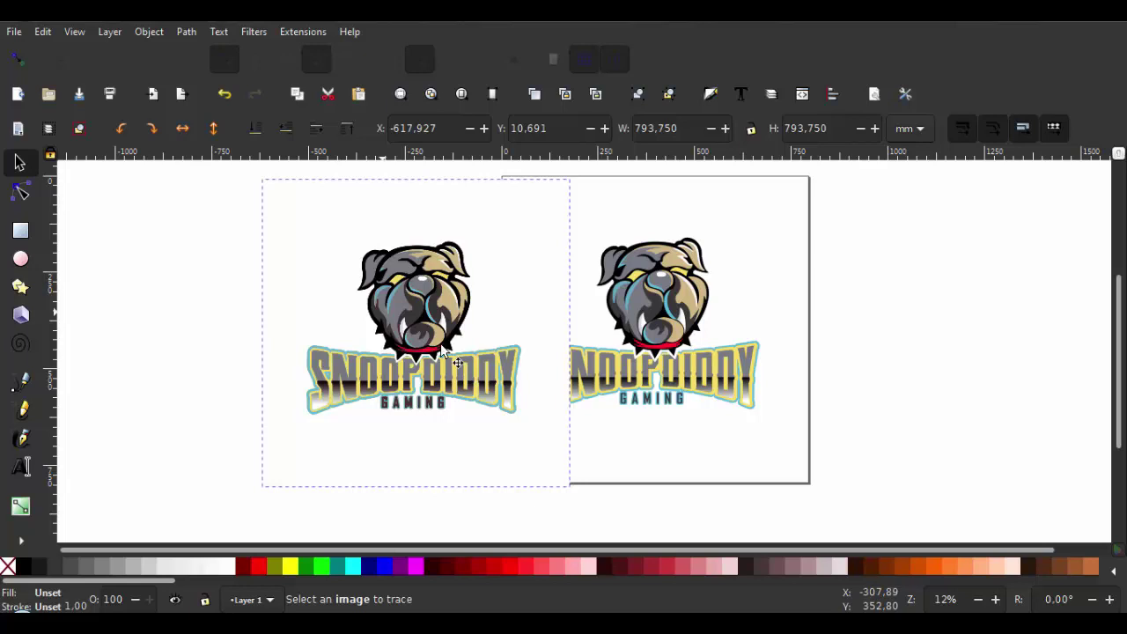
pyautogui.keyDown('ctrl'); pyautogui.scroll(4, 458, 361); pyautogui.keyUp('ctrl')
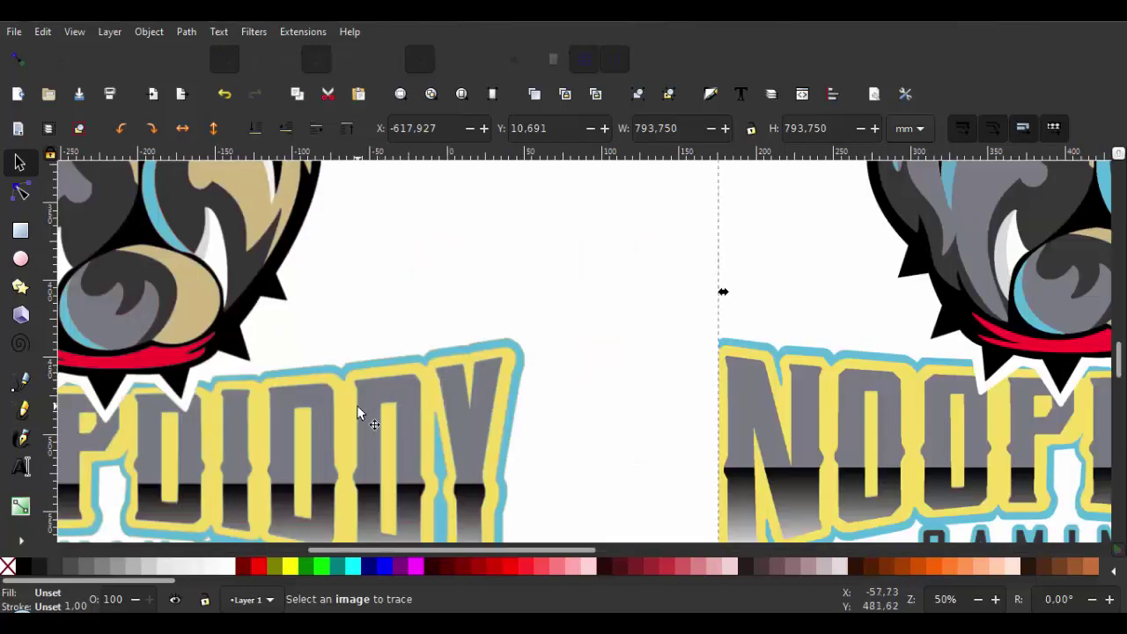
pyautogui.scroll(-4, 457, 331)
pyautogui.hscroll(-4, 456, 331)
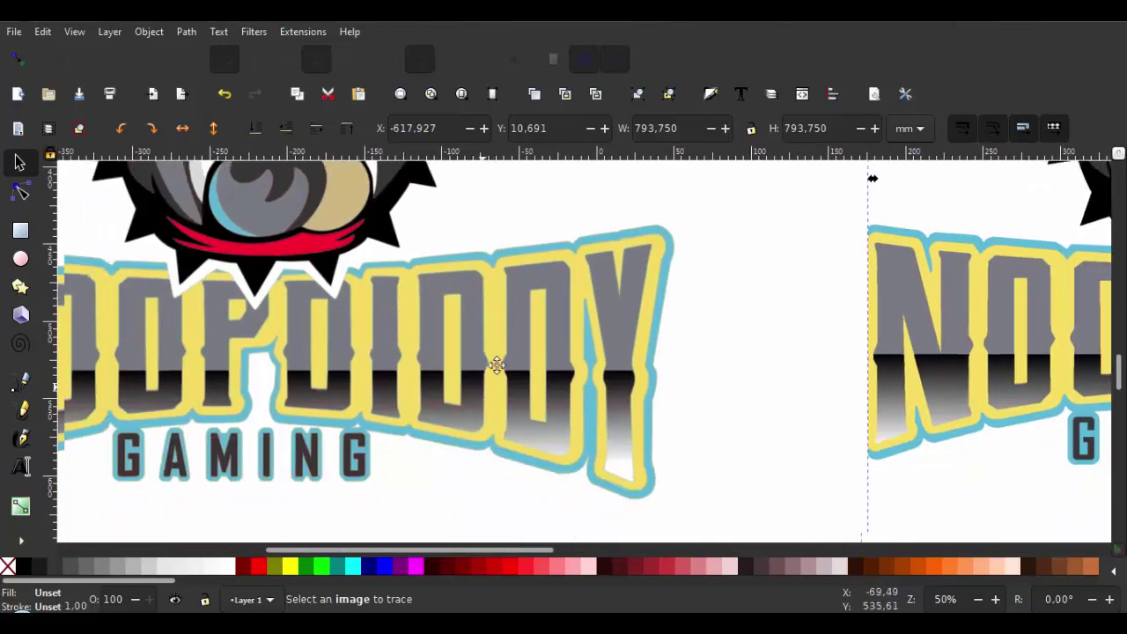
pyautogui.keyDown('ctrl'); pyautogui.scroll(4, 517, 401); pyautogui.keyUp('ctrl')
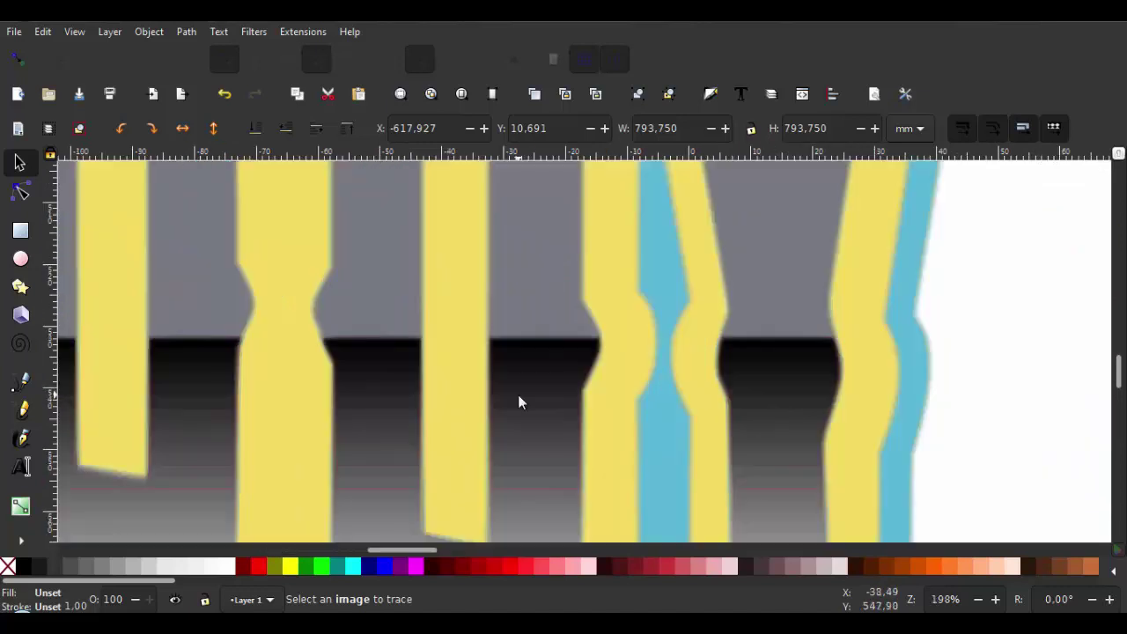
pyautogui.scroll(-3, 518, 301)
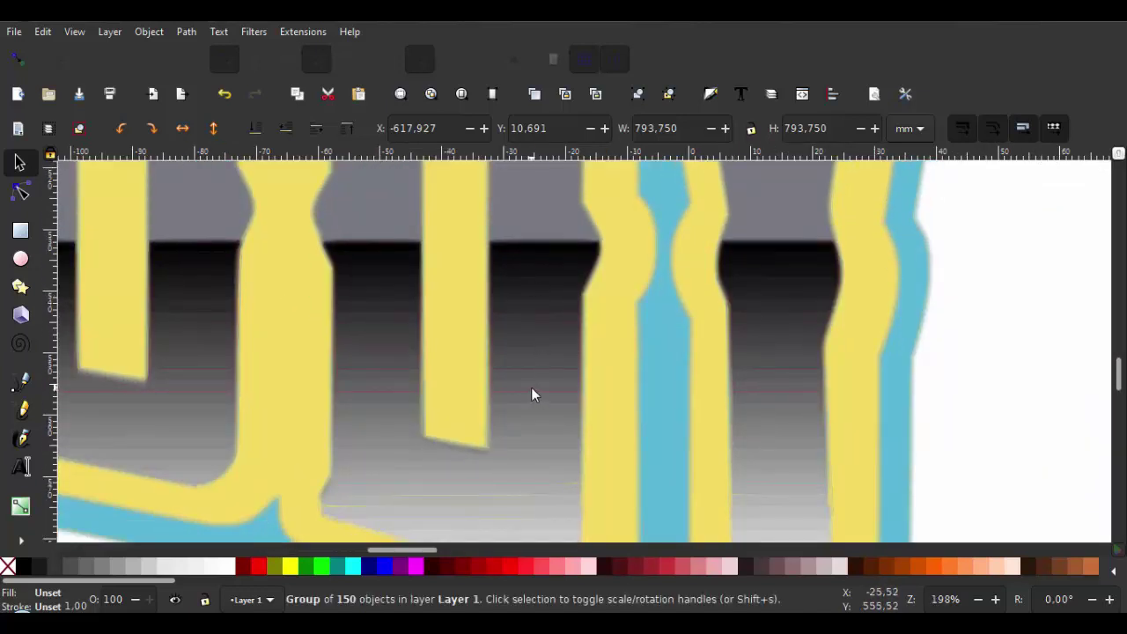
pyautogui.keyDown('ctrl'); pyautogui.scroll(-1, 527, 386); pyautogui.keyUp('ctrl')
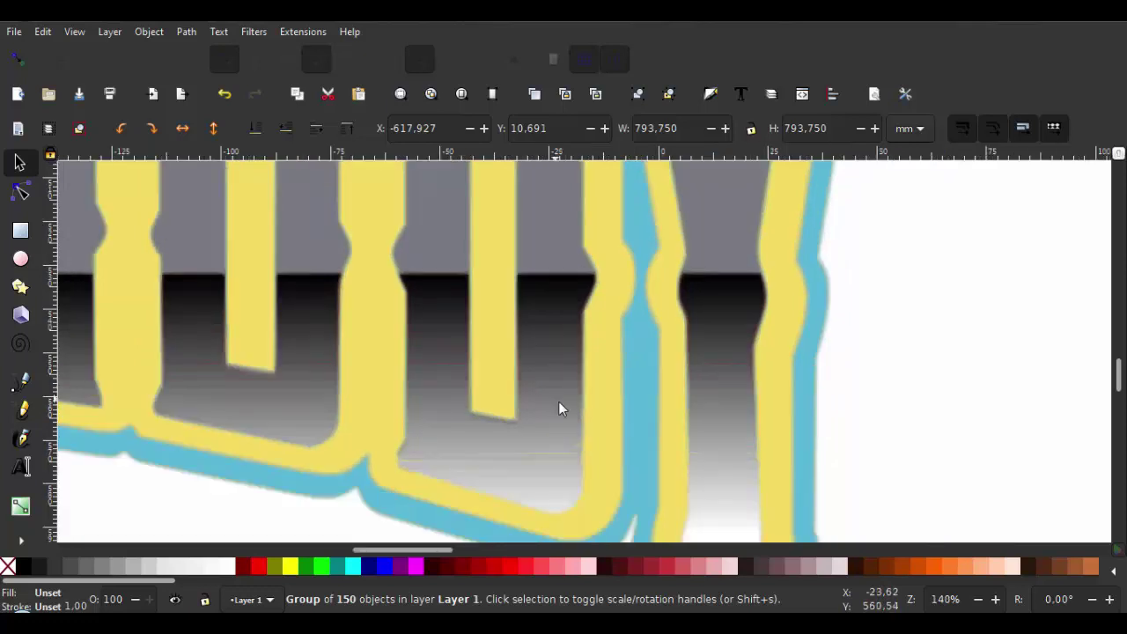
pyautogui.scroll(-2, 555, 402)
pyautogui.hscroll(-4, 555, 401)
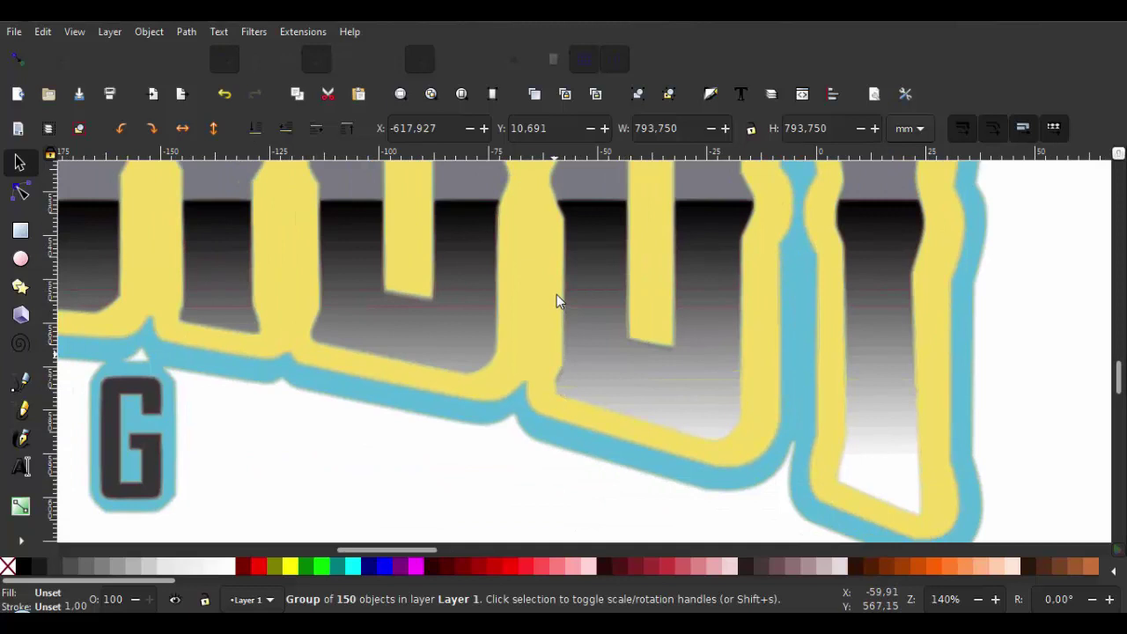
pyautogui.scroll(-2, 556, 296)
pyautogui.scroll(1, 525, 330)
pyautogui.scroll(5, 525, 330)
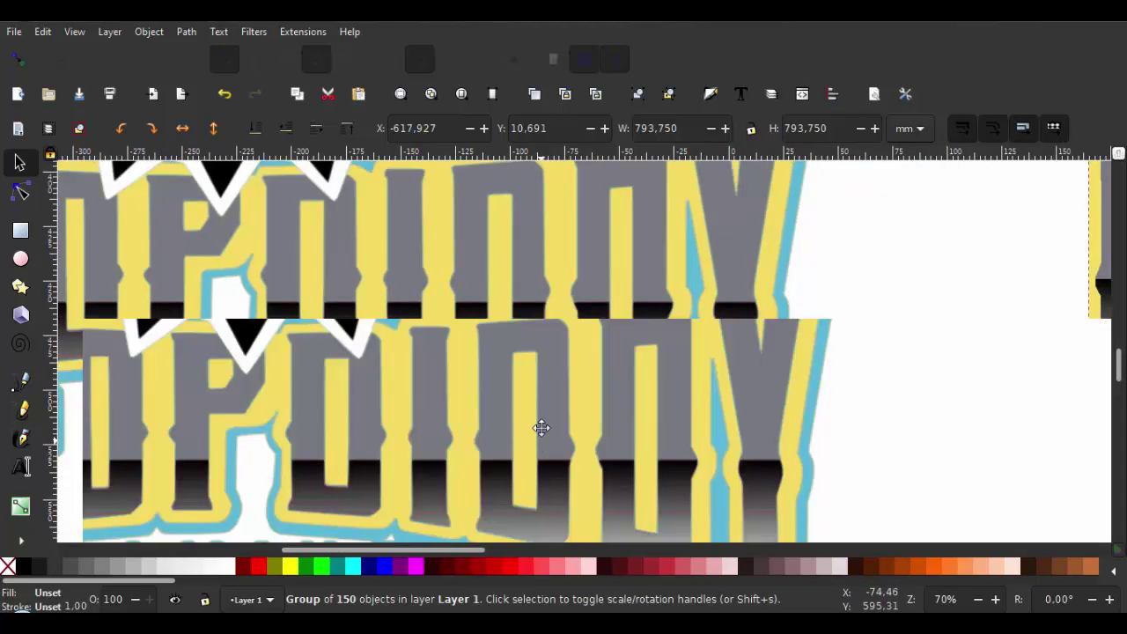
pyautogui.scroll(4, 513, 468)
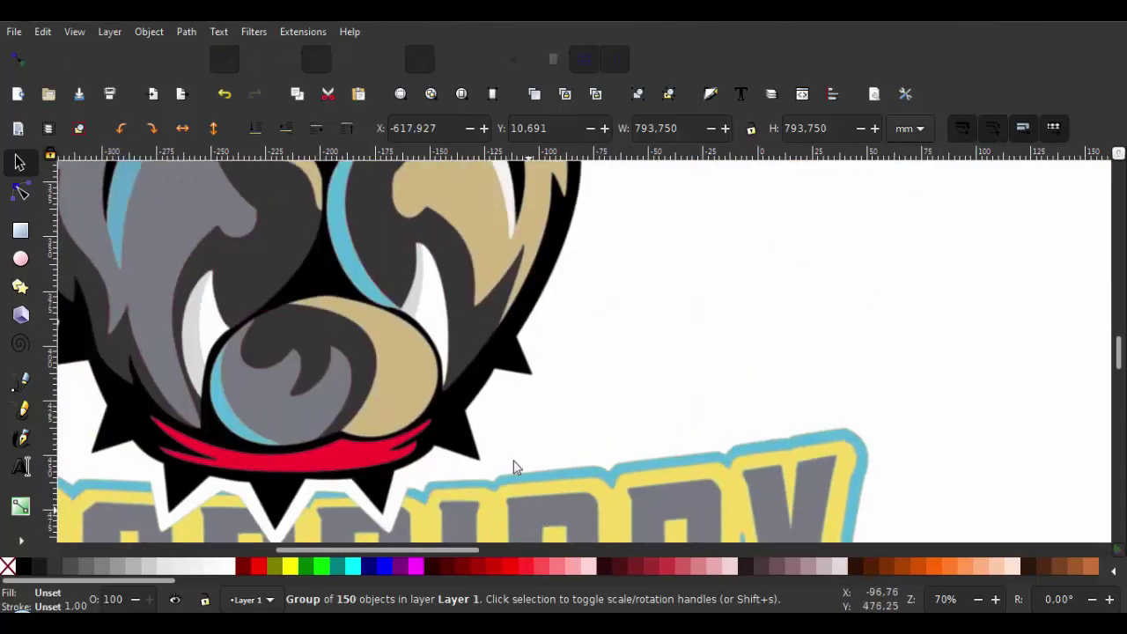
pyautogui.scroll(4, 559, 496)
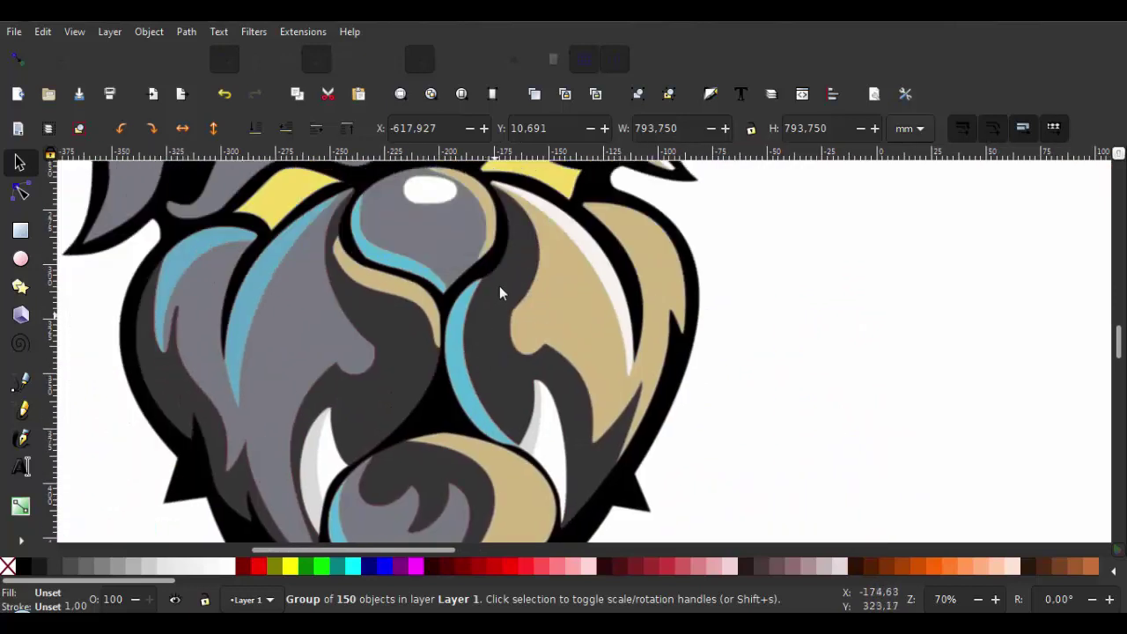
pyautogui.scroll(5, 498, 247)
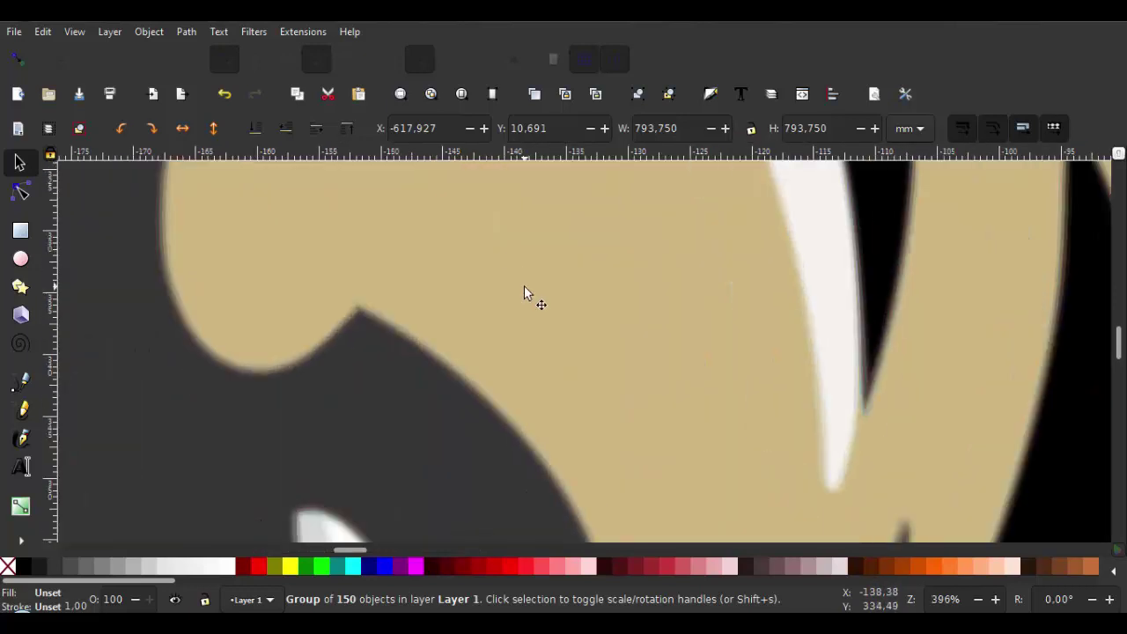
pyautogui.press('`')
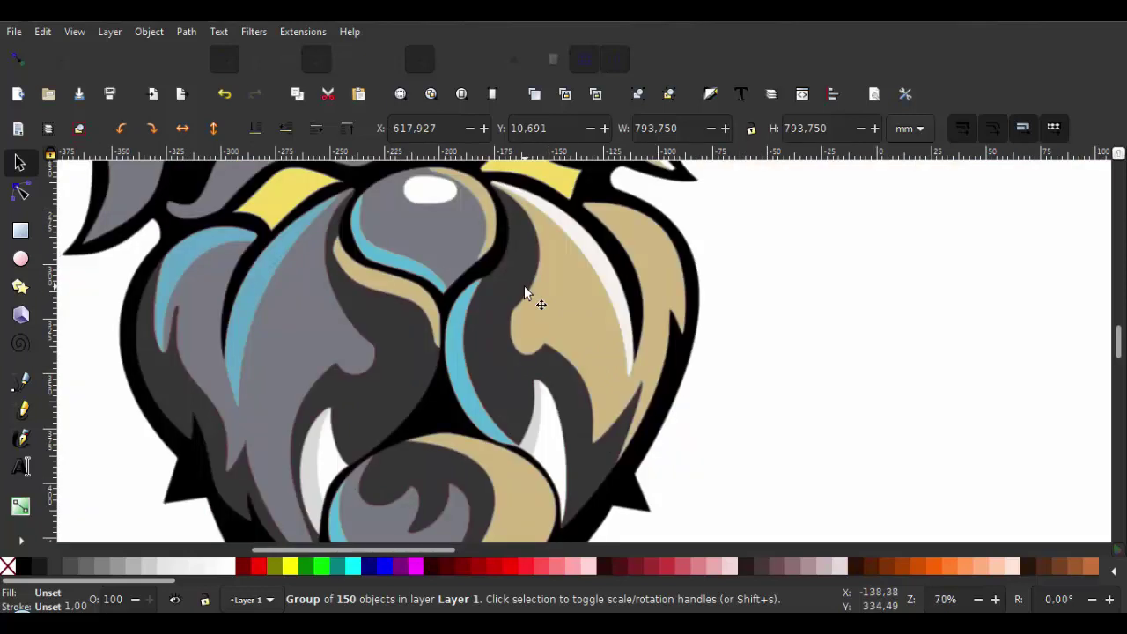
pyautogui.scroll(-3, 524, 285)
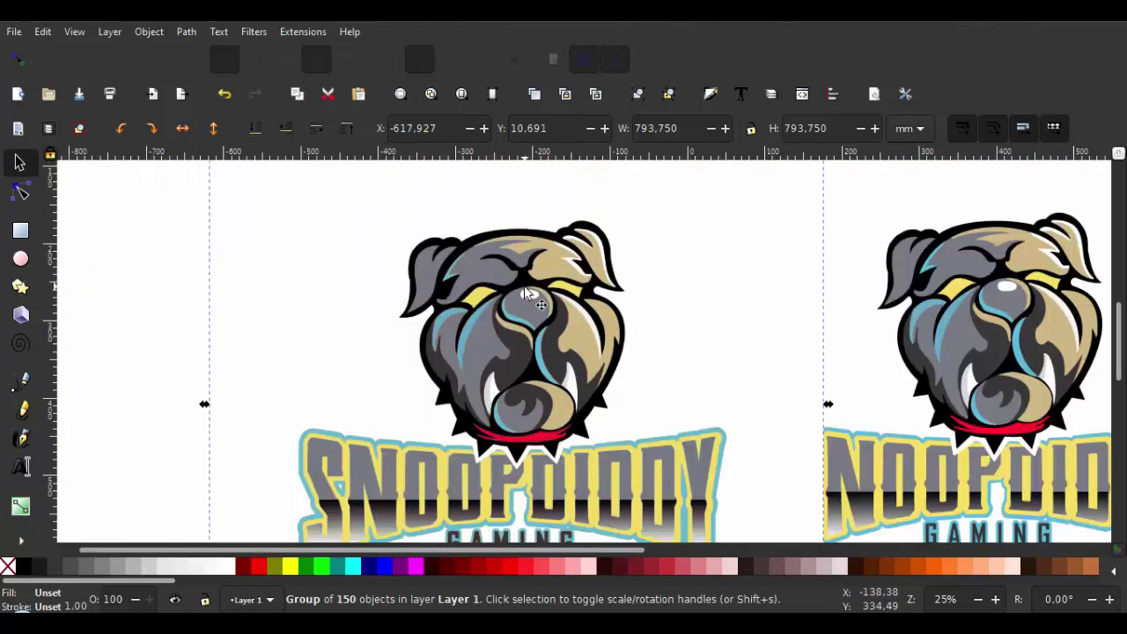
pyautogui.scroll(-1, 555, 308)
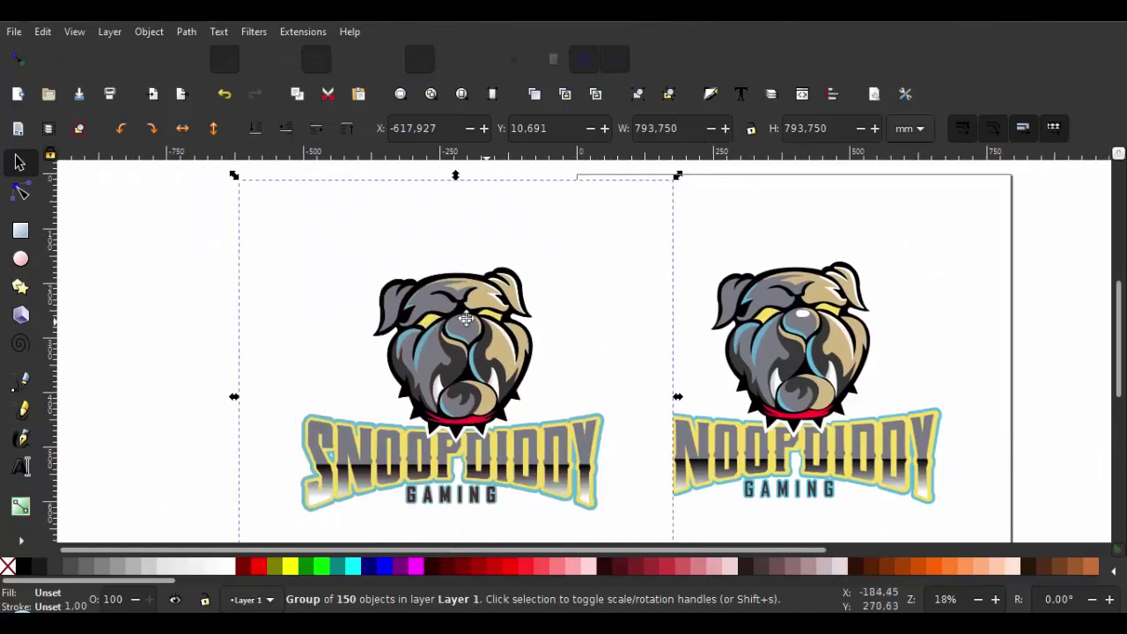
pyautogui.hscroll(3, 617, 343)
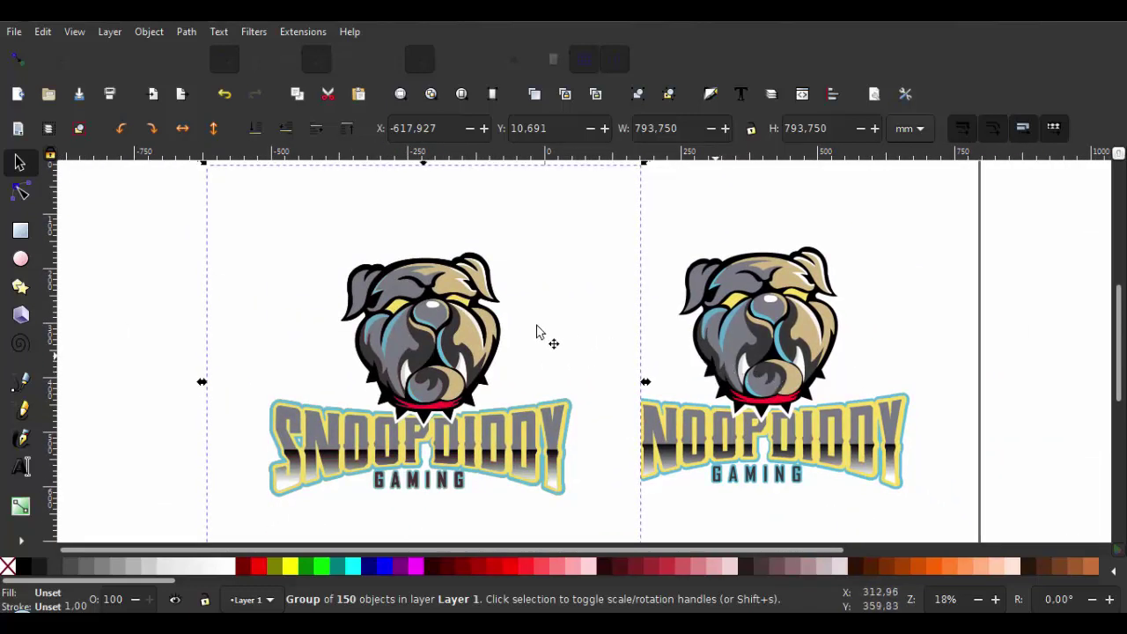
pyautogui.scroll(-1, 537, 330)
# Delete the original embedded bitmap and select the traced 150-object group.
pyautogui.click(721, 315)
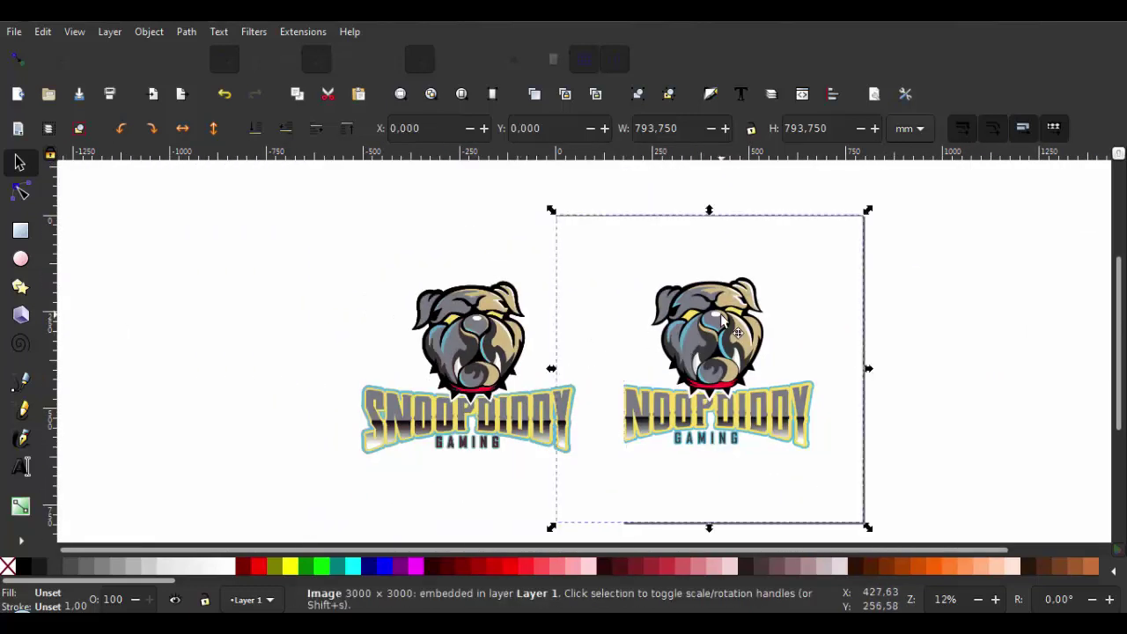
pyautogui.press('Delete')
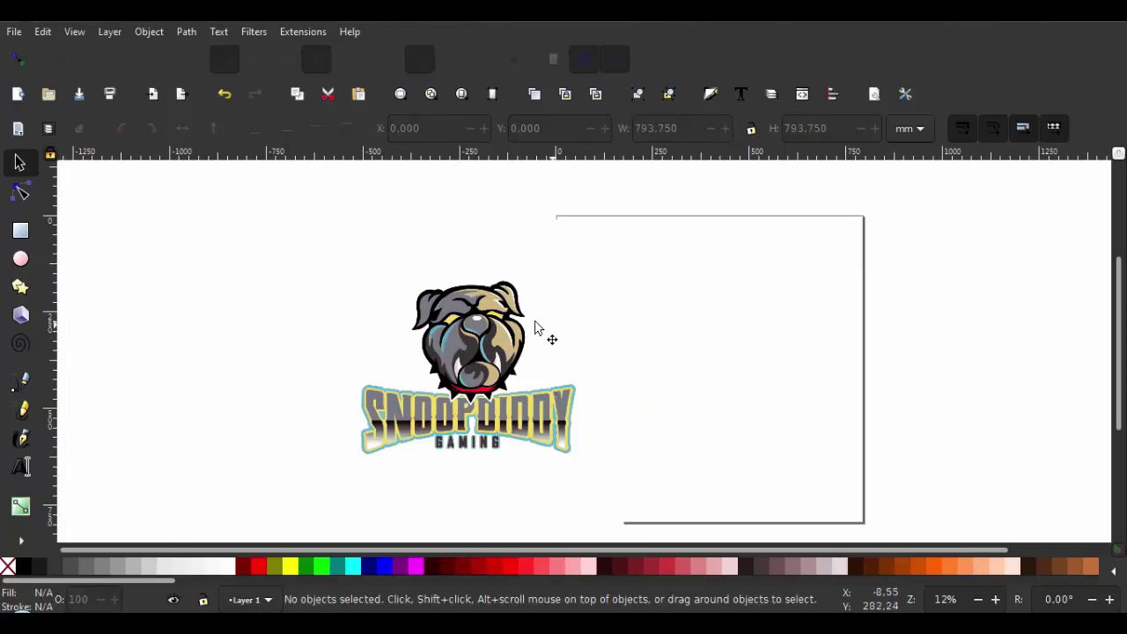
pyautogui.click(501, 327)
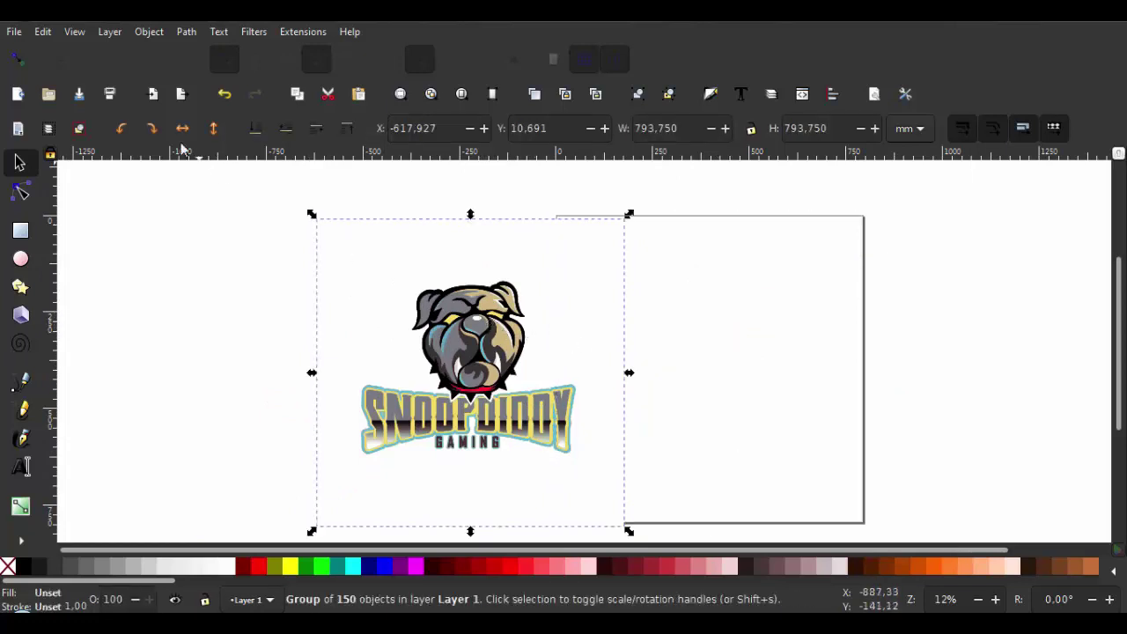
# Fit the page to the 150-object traced group via Document Properties, giving a 793.75 mm square.
pyautogui.click(16, 35)
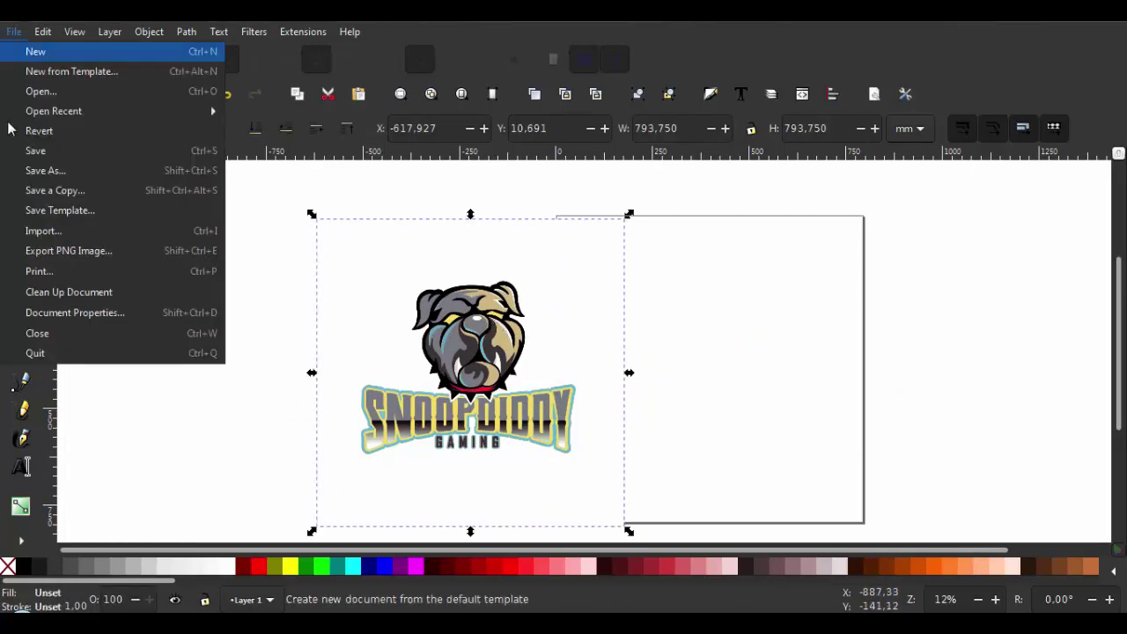
pyautogui.click(50, 312)
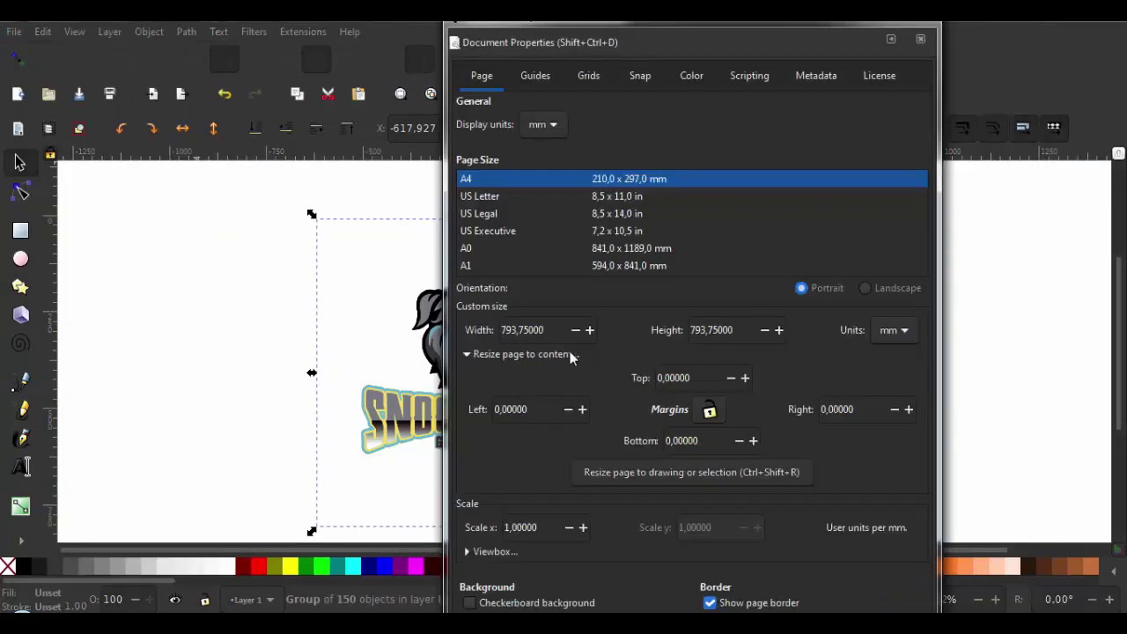
pyautogui.click(617, 474)
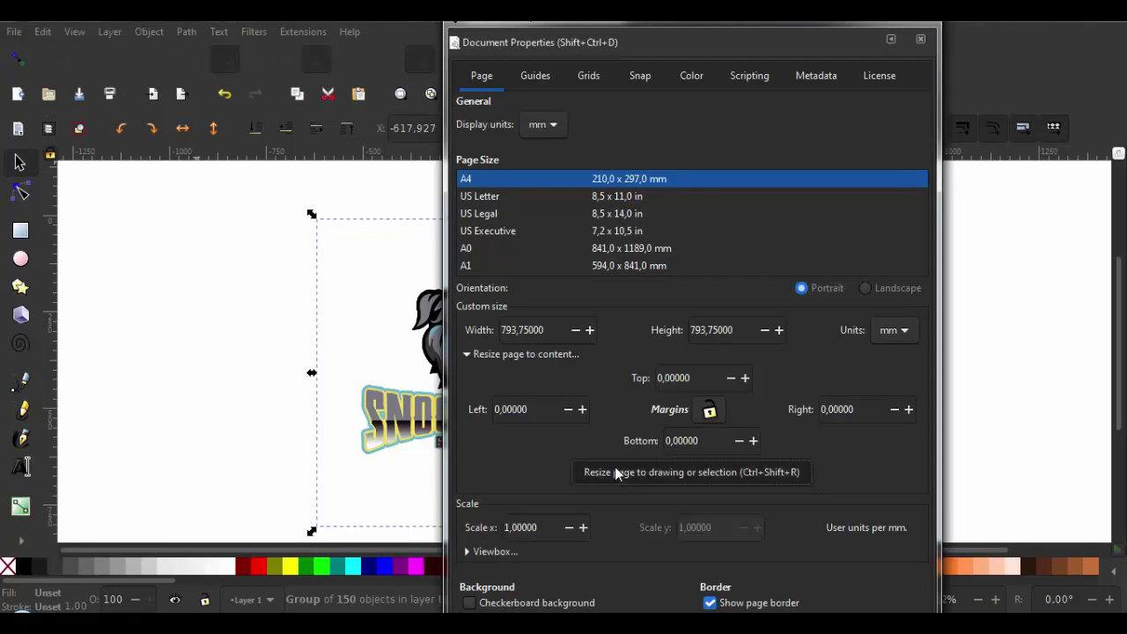
pyautogui.click(920, 24)
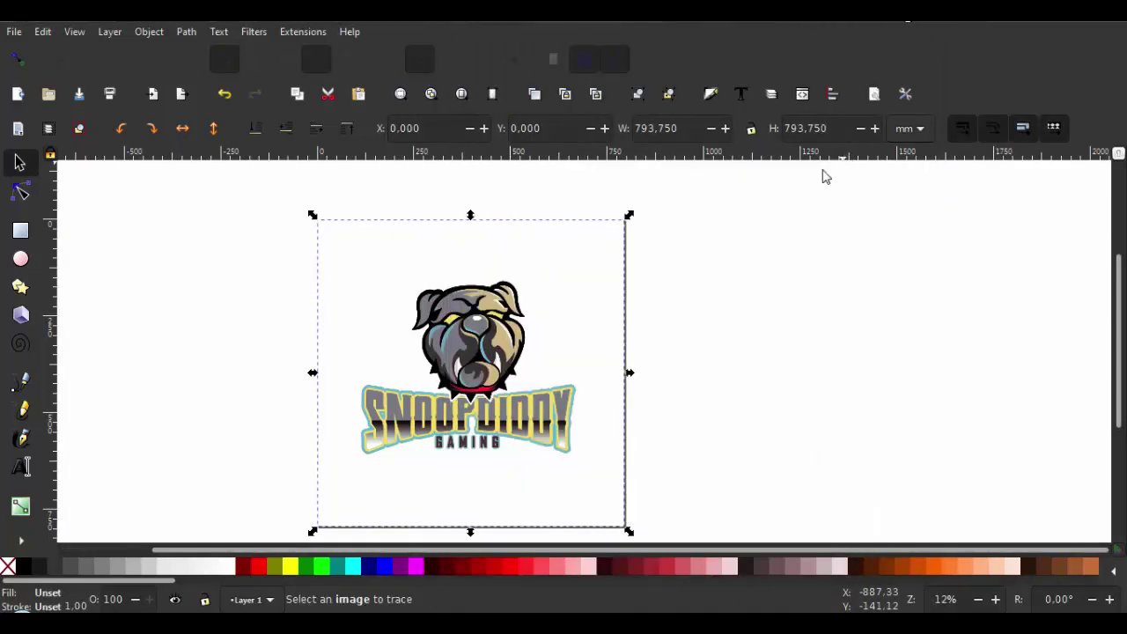
pyautogui.hscroll(-3, 722, 322)
pyautogui.scroll(-1, 763, 305)
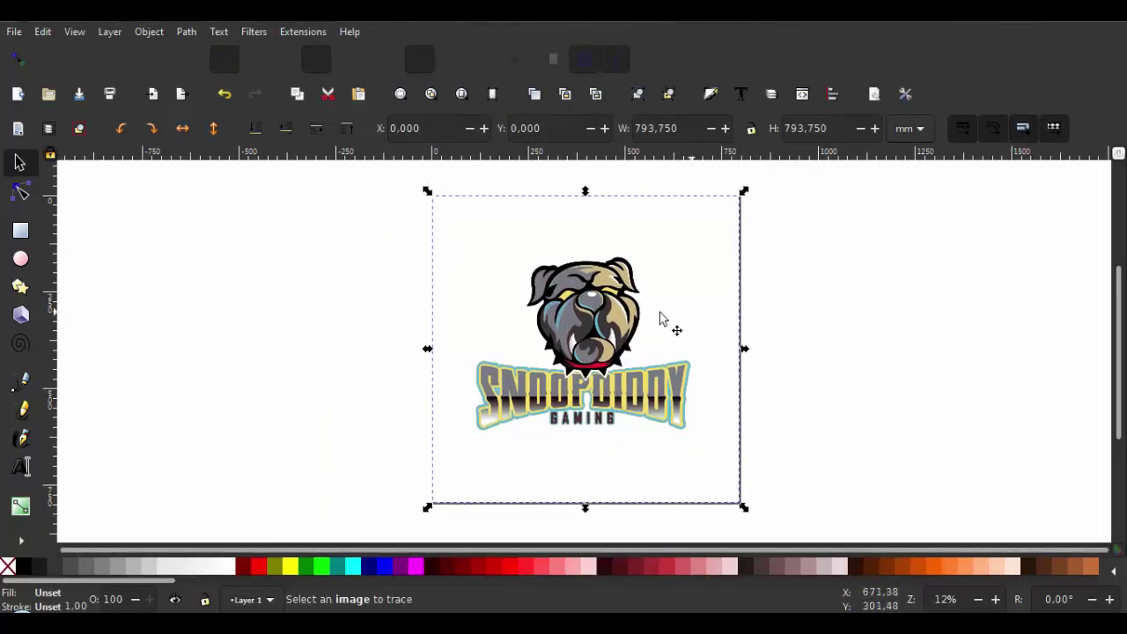
# Use Save As to store the drawing as 'snoop diddy log' in Inkscape SVG format on the Desktop.
pyautogui.click(14, 33)
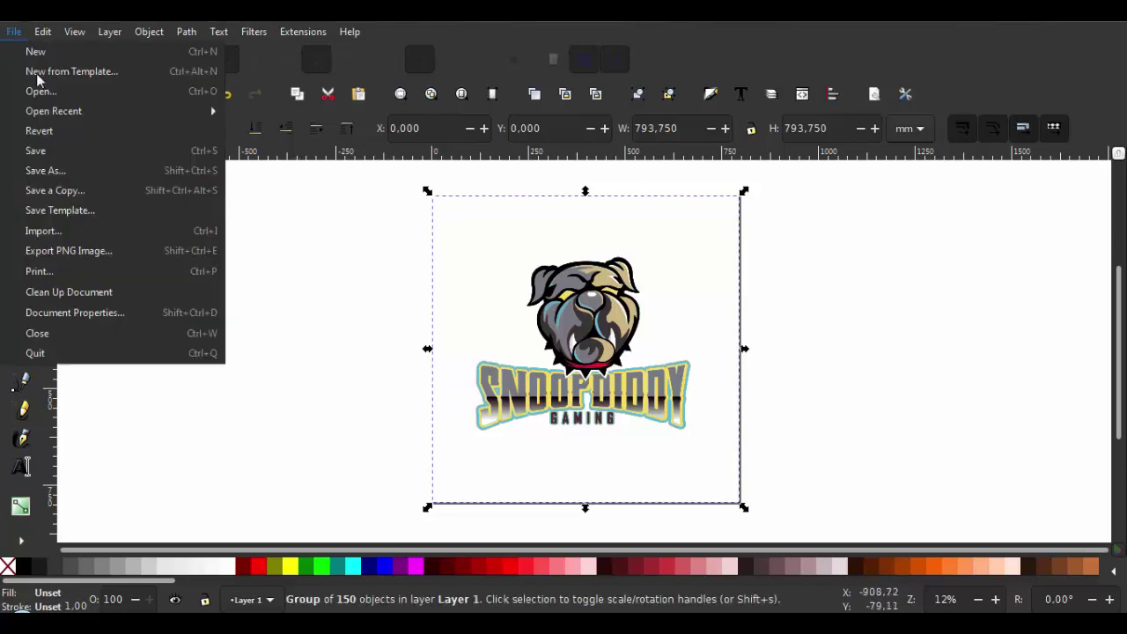
pyautogui.click(48, 174)
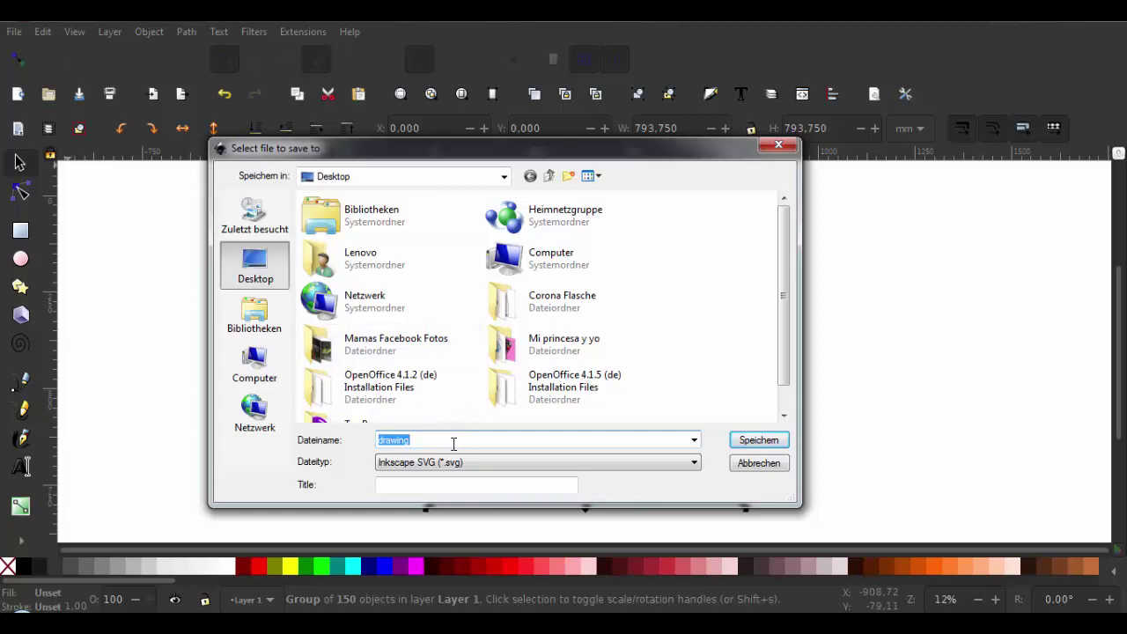
pyautogui.write('snoop diddy log')
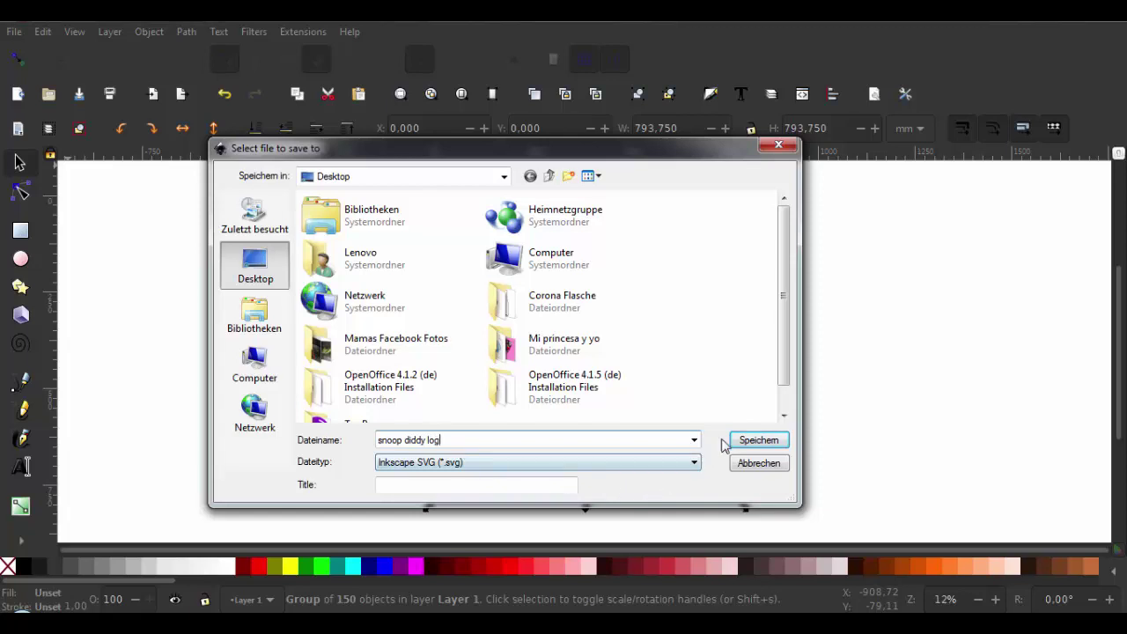
pyautogui.click(746, 443)
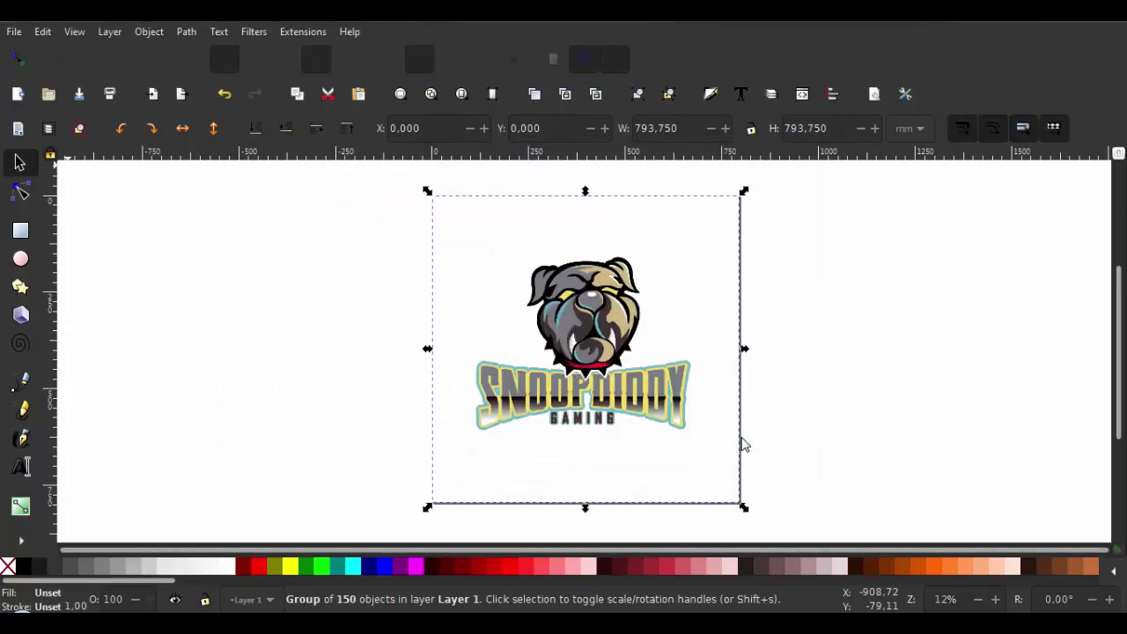